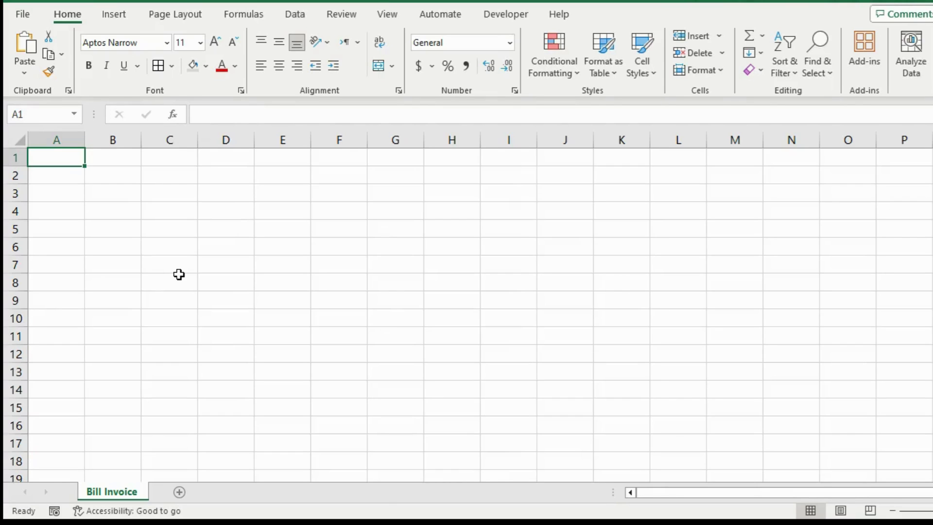
- Merge and center A1:E1 for the company name 'Achieve More Donut Company'
left_click_drag(57, 158, 116, 160)
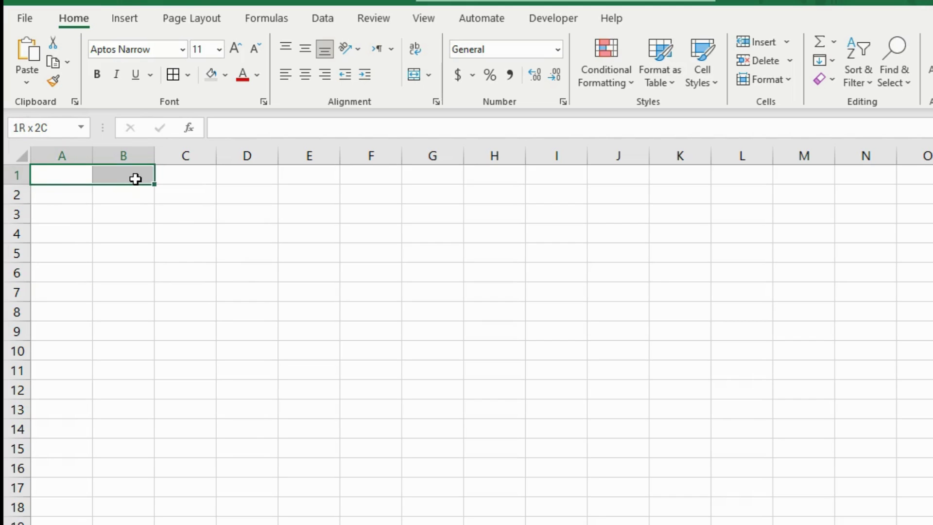
left_click(67, 214)
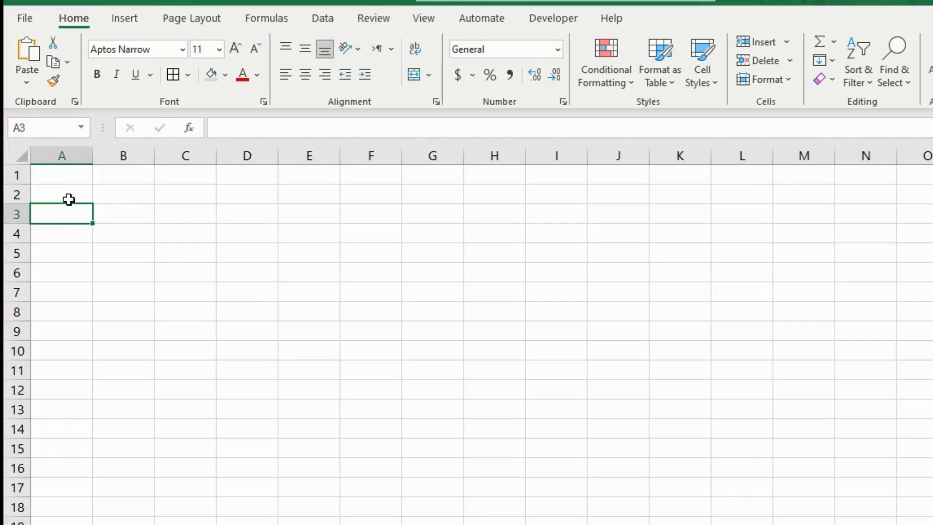
left_click_drag(59, 178, 321, 171)
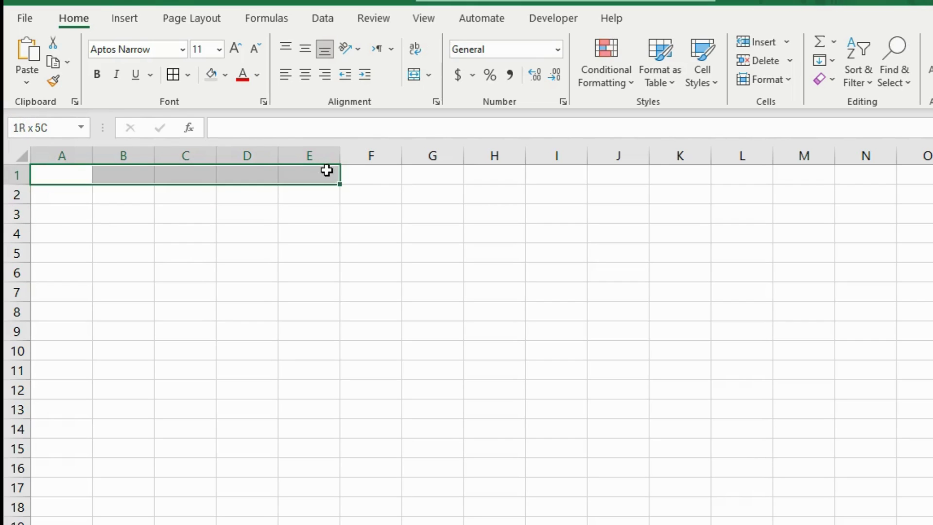
left_click(413, 76)
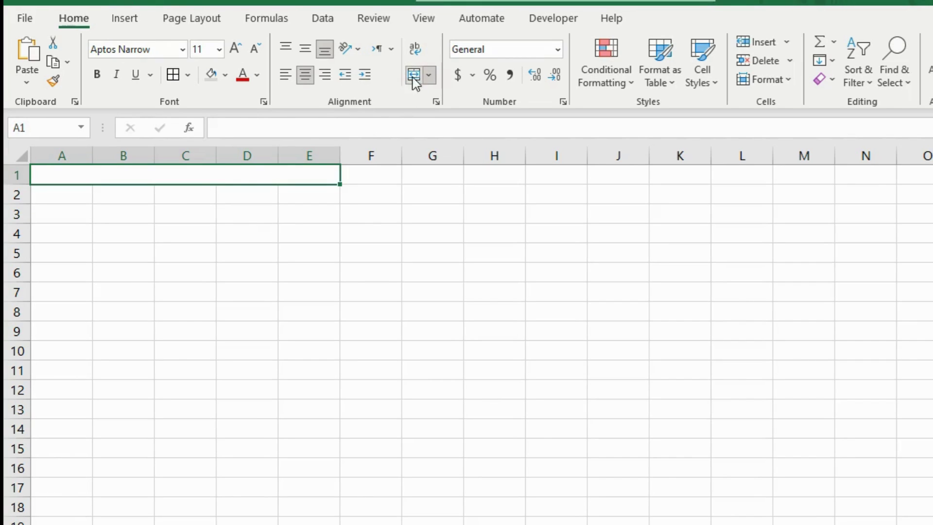
type("A")
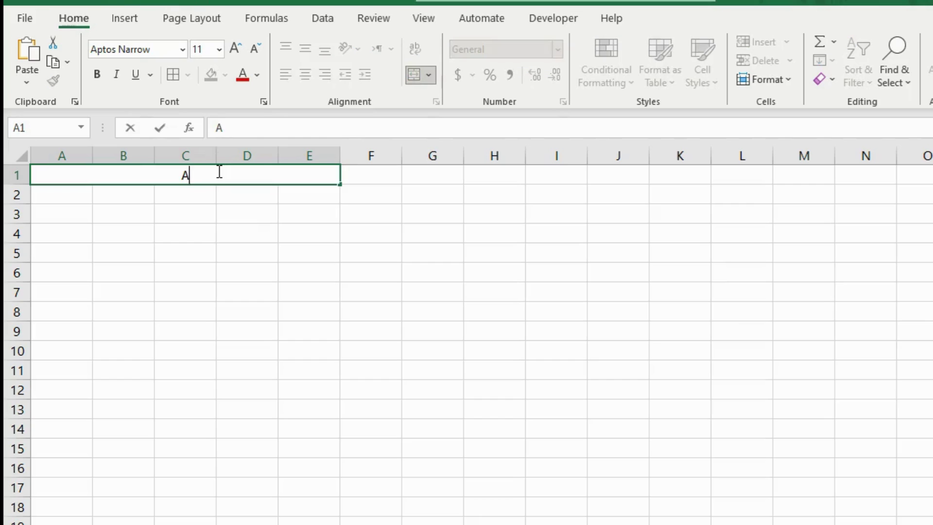
type("chieve More")
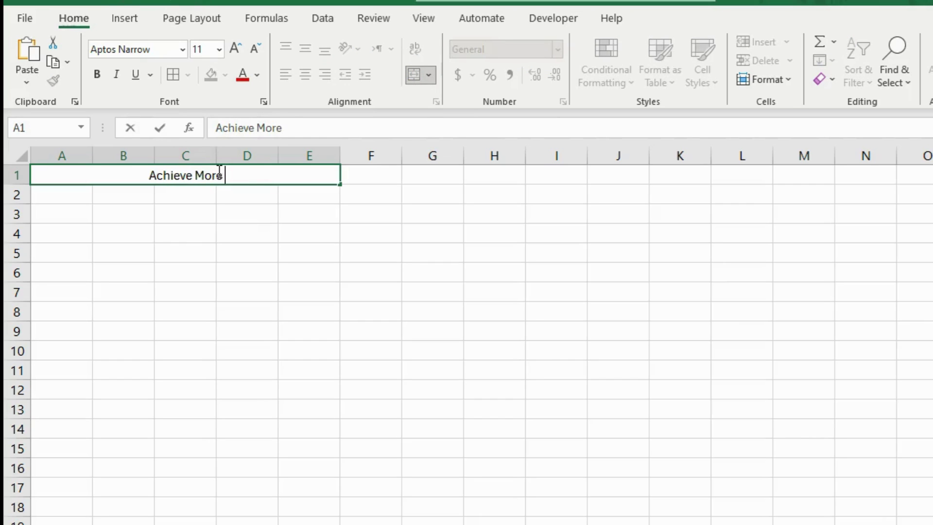
type(" Donut C")
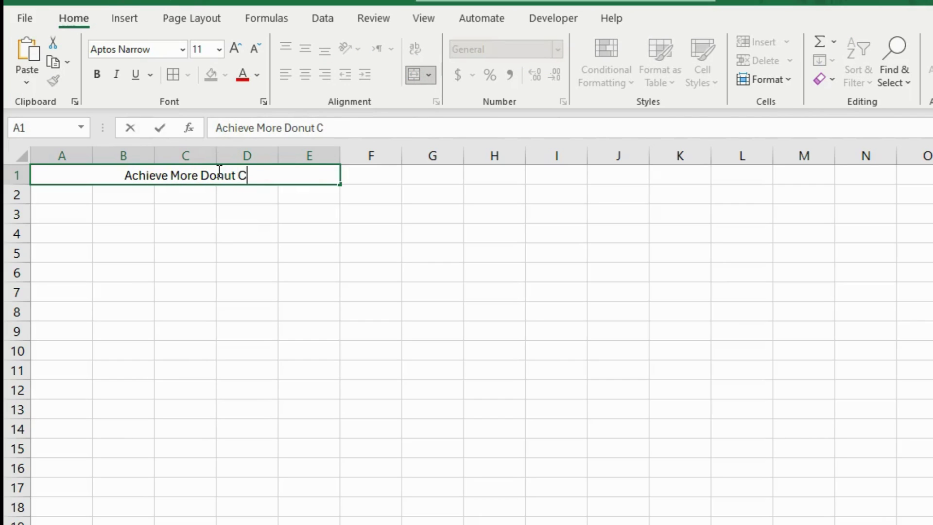
type("ompany")
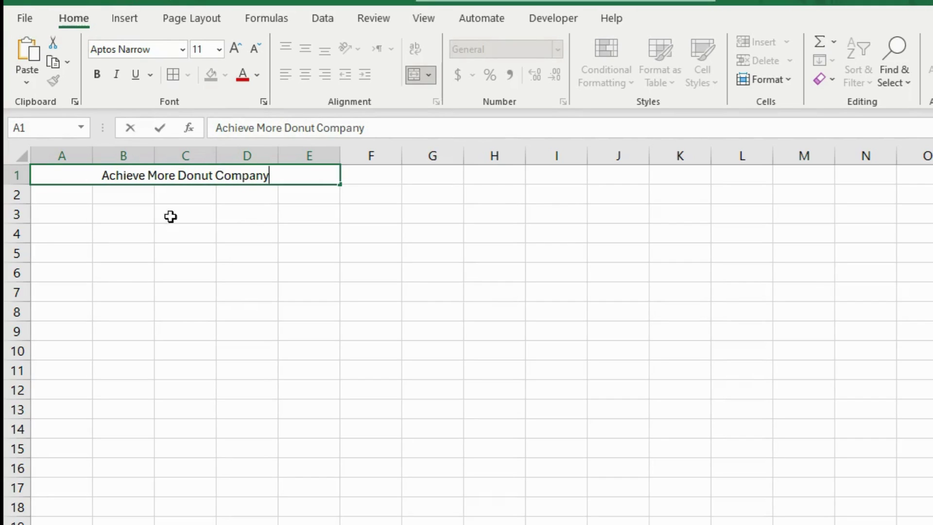
- Merge and center A2:E2 and enter 'Company Address ABC'
left_click_drag(63, 196, 295, 196)
left_click(413, 76)
type("C")
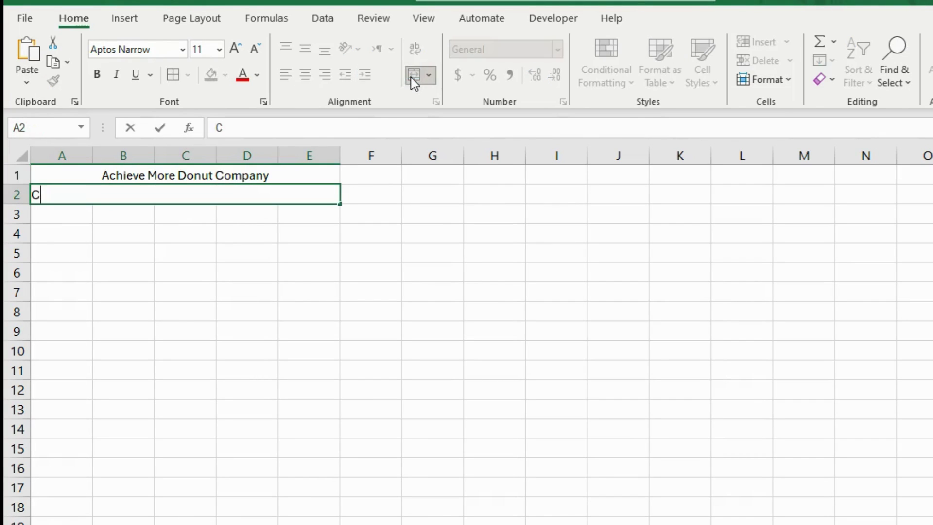
type("ompany Add")
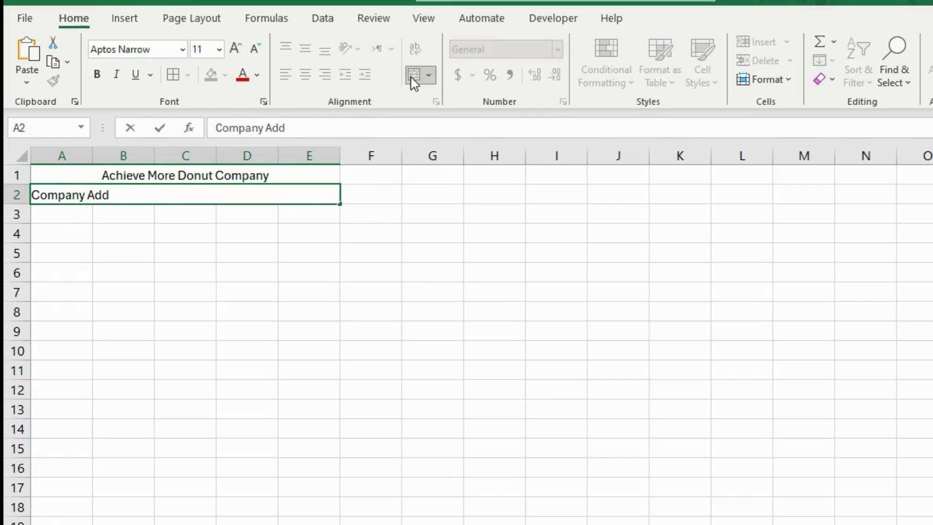
type("ress ABC")
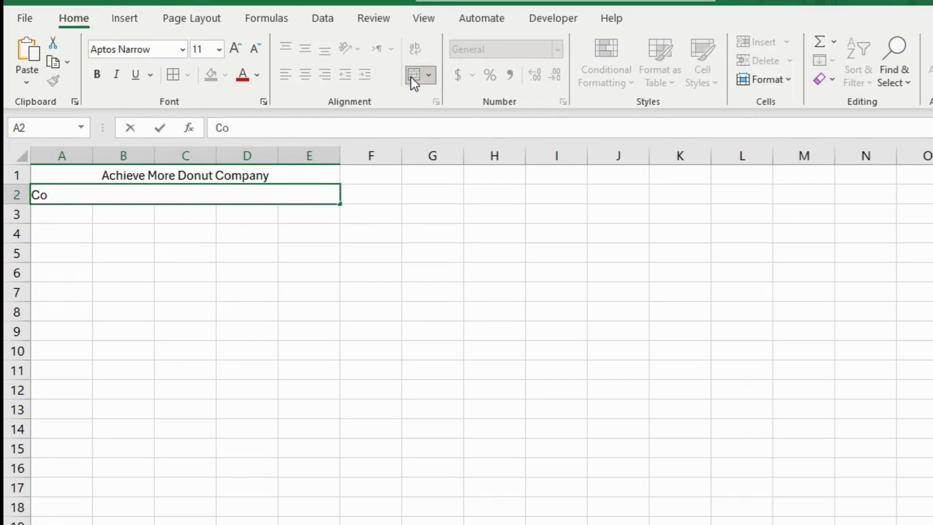
key("Return")
- Merge and center A3:E3 and enter the heading 'Bill Invoice'
left_click(79, 311)
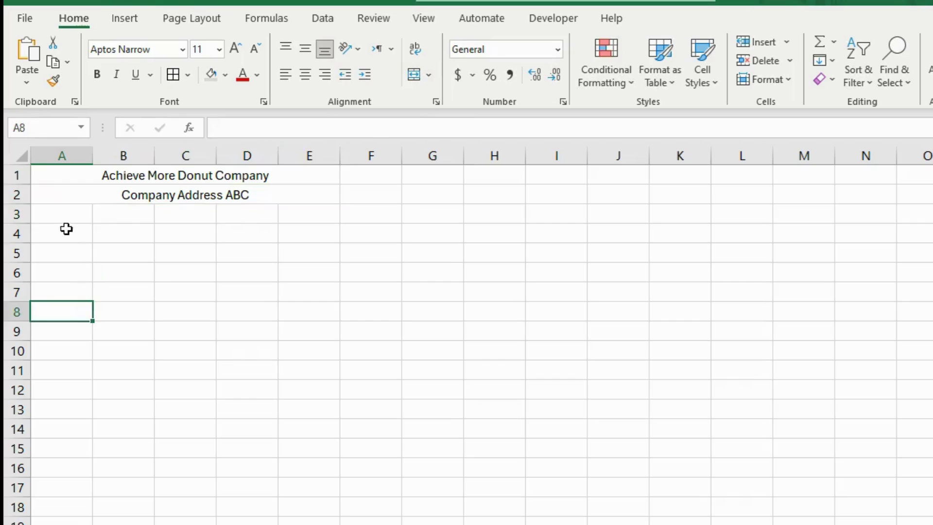
left_click(73, 255)
left_click_drag(62, 213, 325, 211)
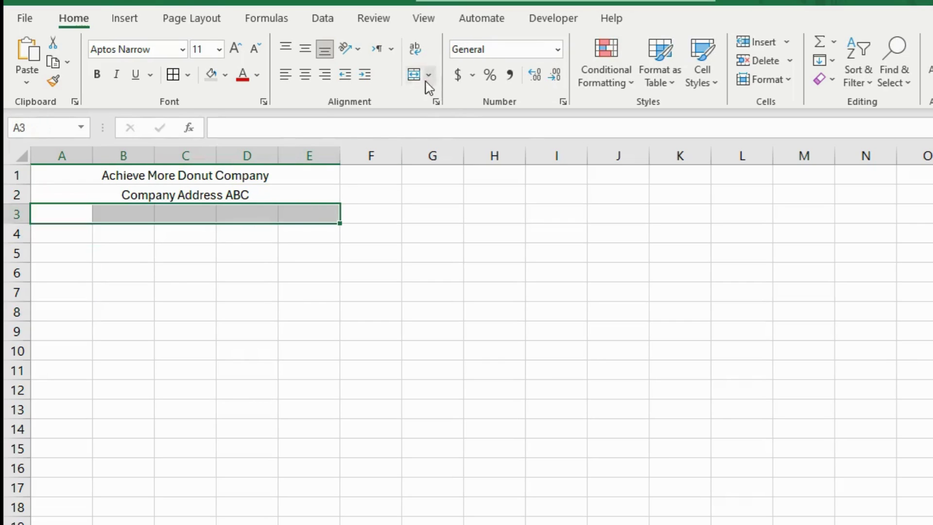
left_click(414, 74)
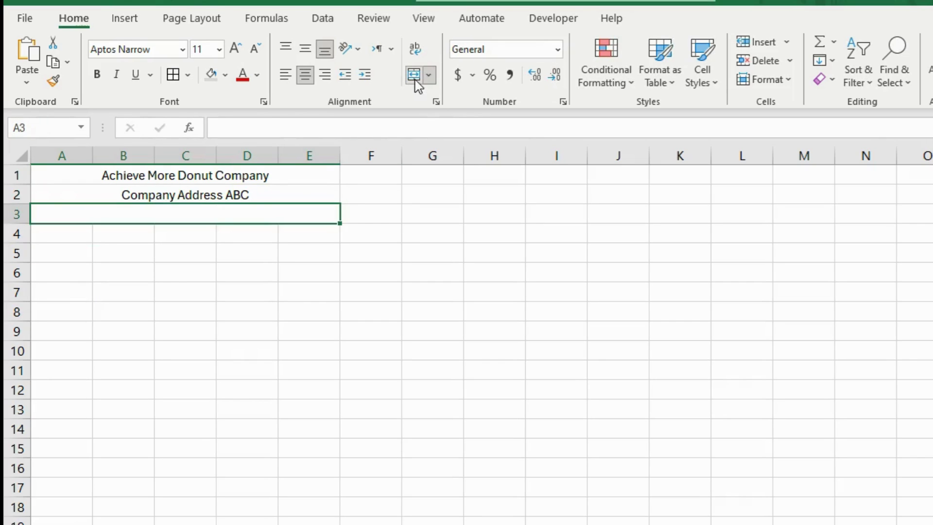
type("N")
type("Bill")
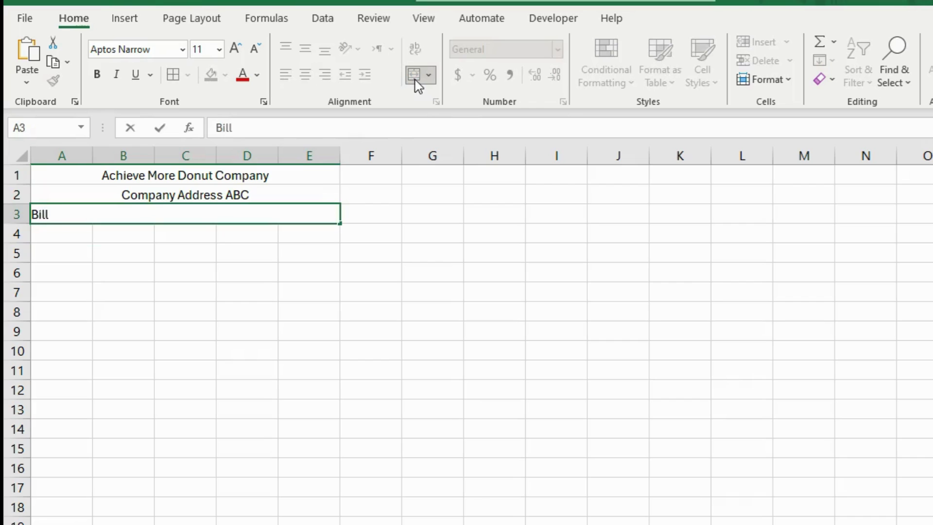
type("oice")
key("Return")
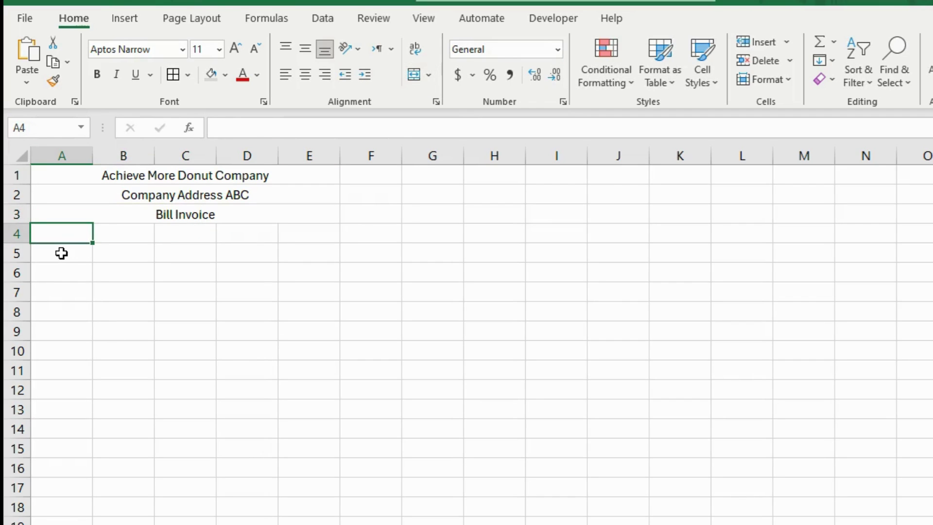
type("Bill ")
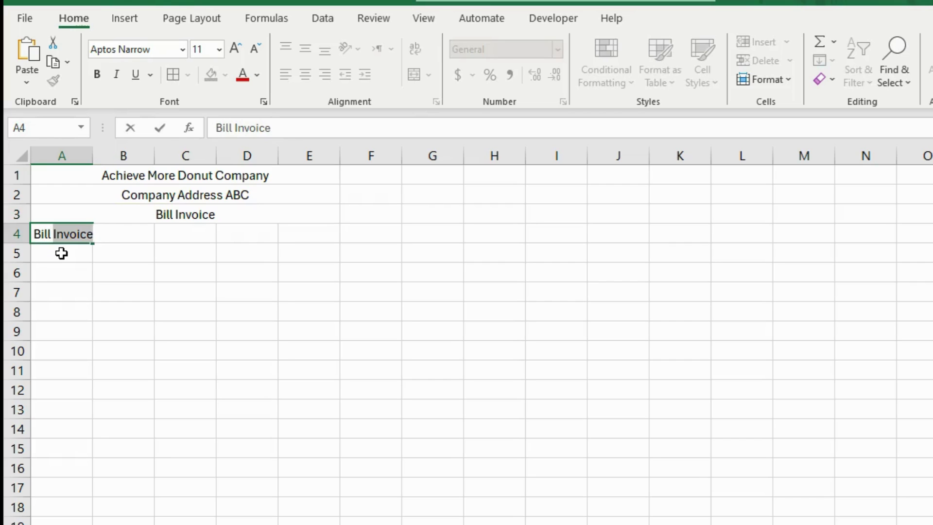
type("No.")
- Enter Bill No., Product Name, Price, Quantity and Amount across A4:E4
key("Tab")
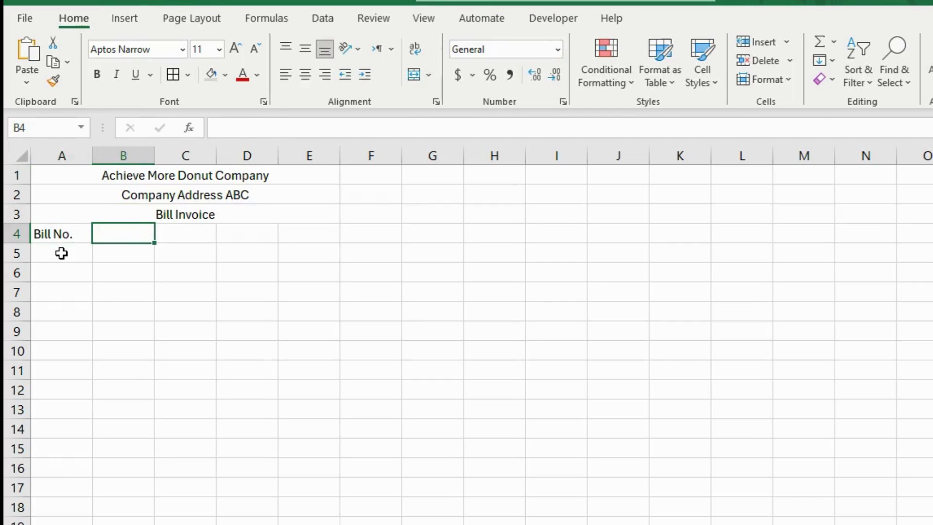
type("Product N")
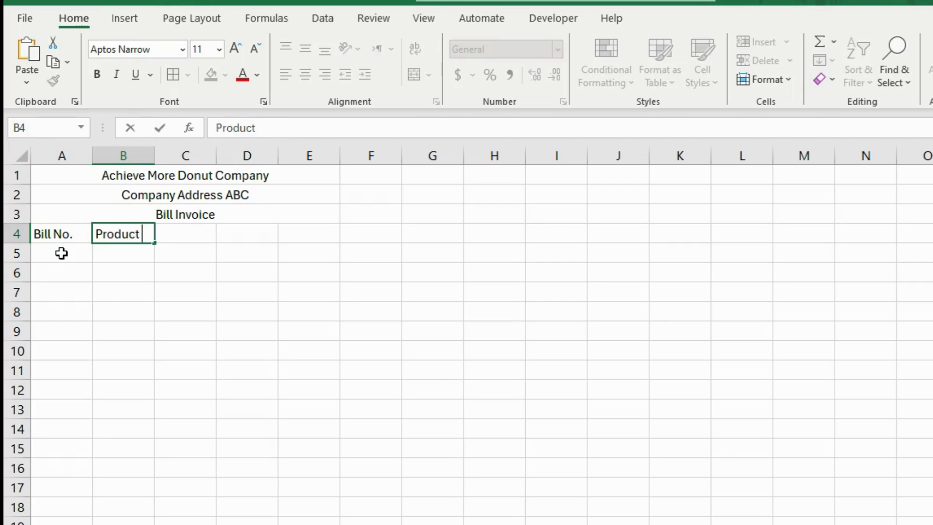
type("ame")
key("Tab")
type("Pric")
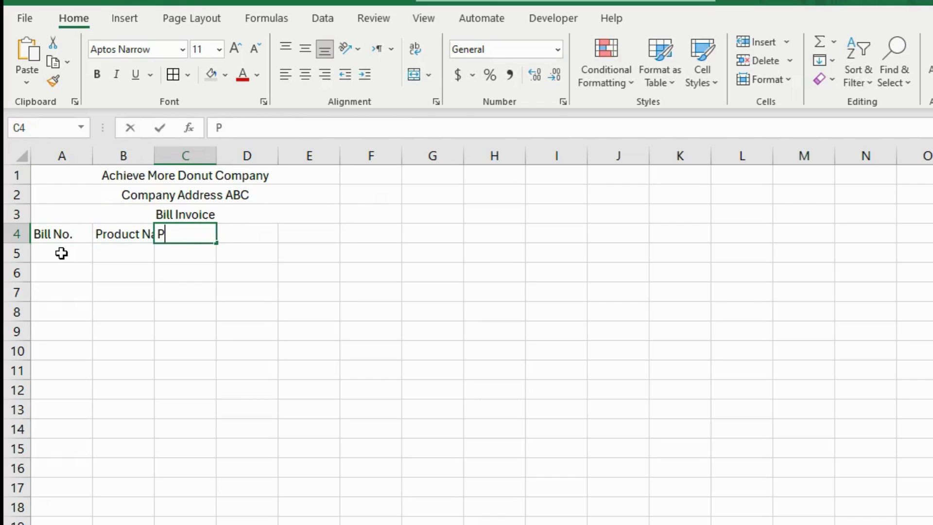
key("Tab")
type("Q")
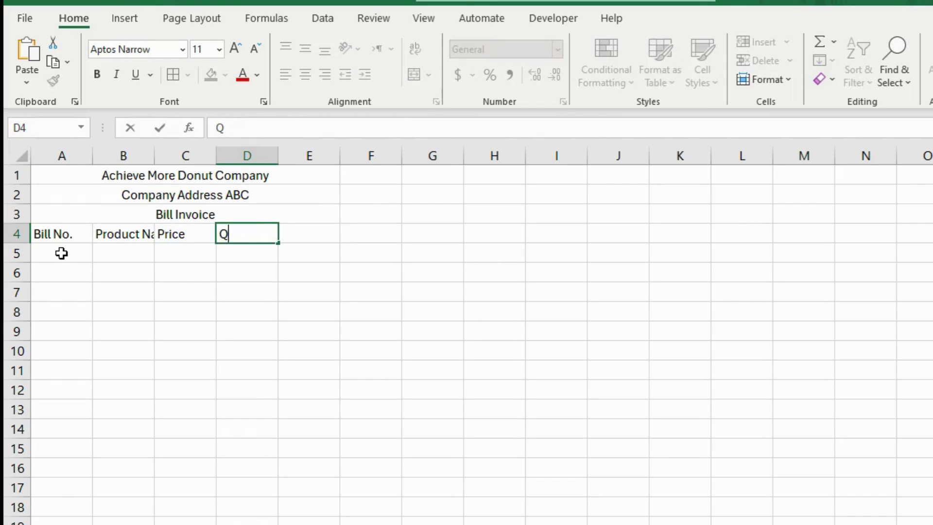
type("uantity")
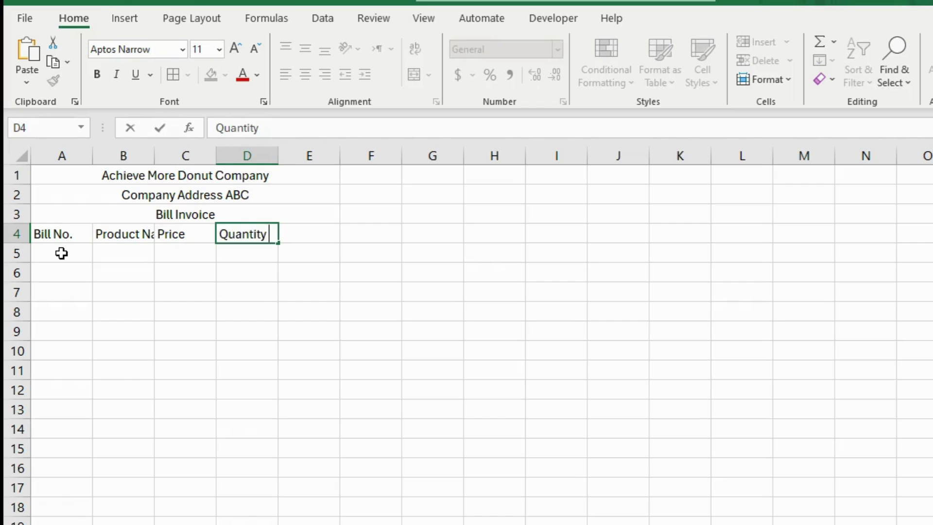
key("Tab")
type("Amo")
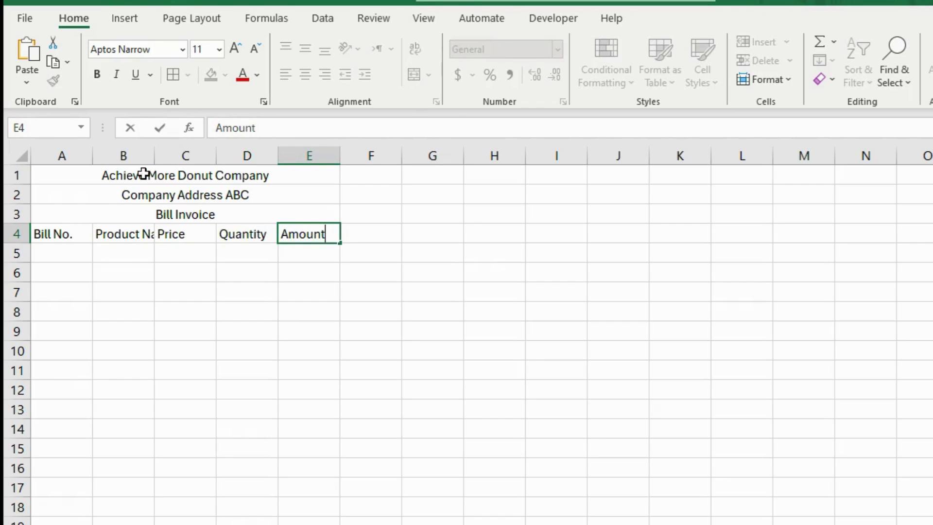
- Widen column B and make the company name larger and bold
left_click(139, 314)
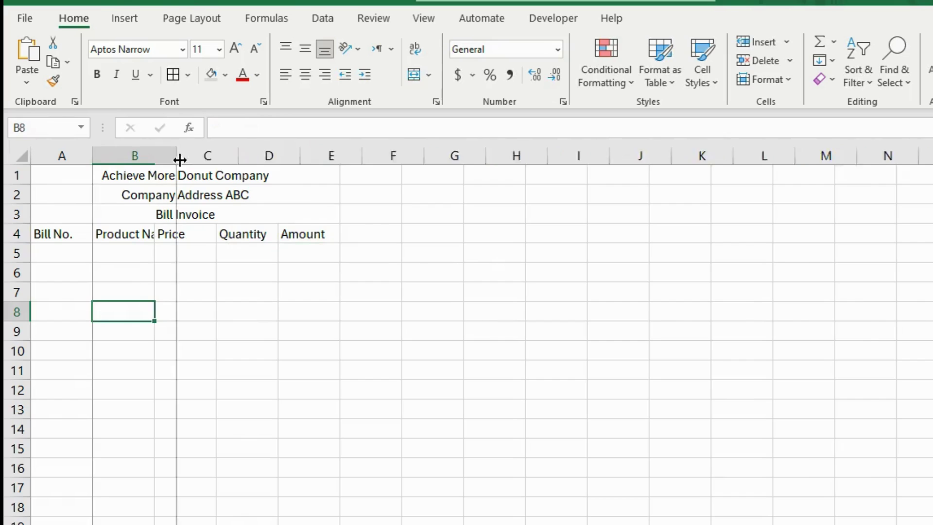
left_click_drag(154, 155, 190, 155)
left_click(264, 179)
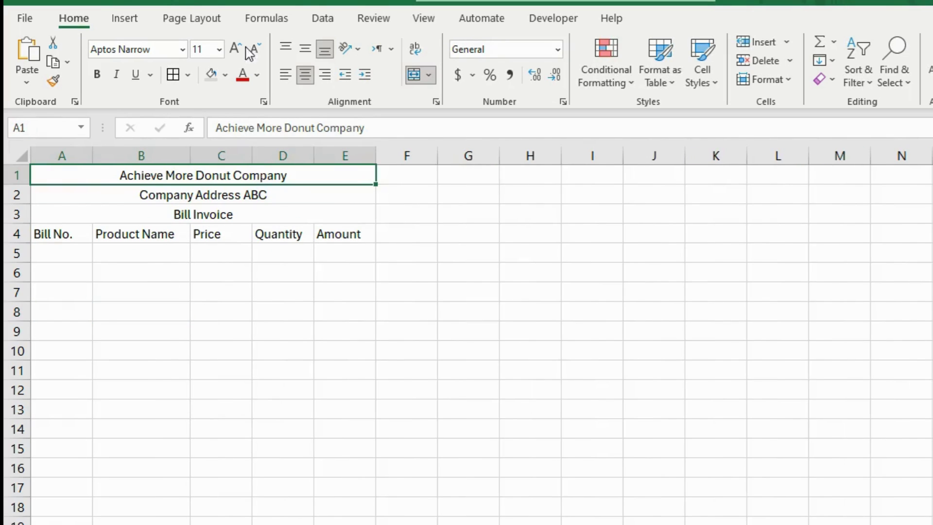
left_click(236, 49)
left_click(236, 49)
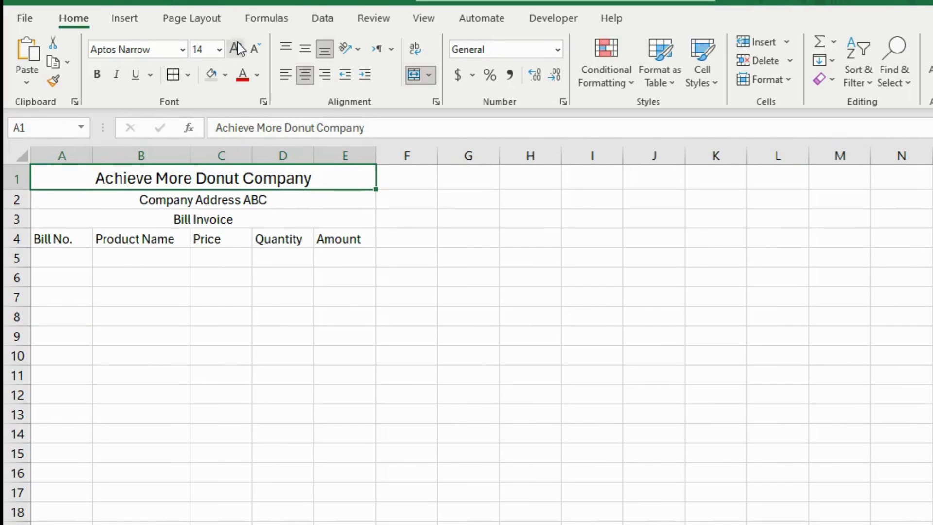
left_click(96, 74)
- Enlarge the company address text and bold the Bill Invoice title
left_click(205, 203)
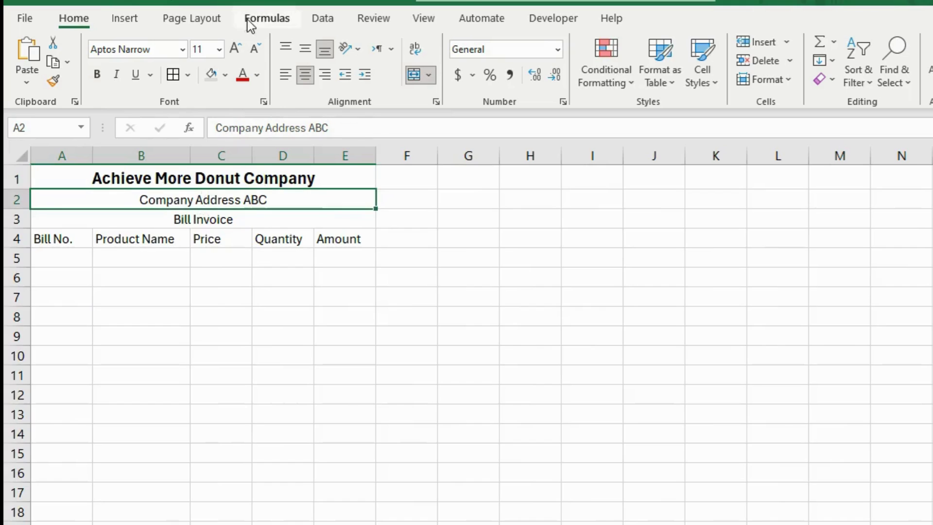
left_click(236, 48)
left_click(231, 219)
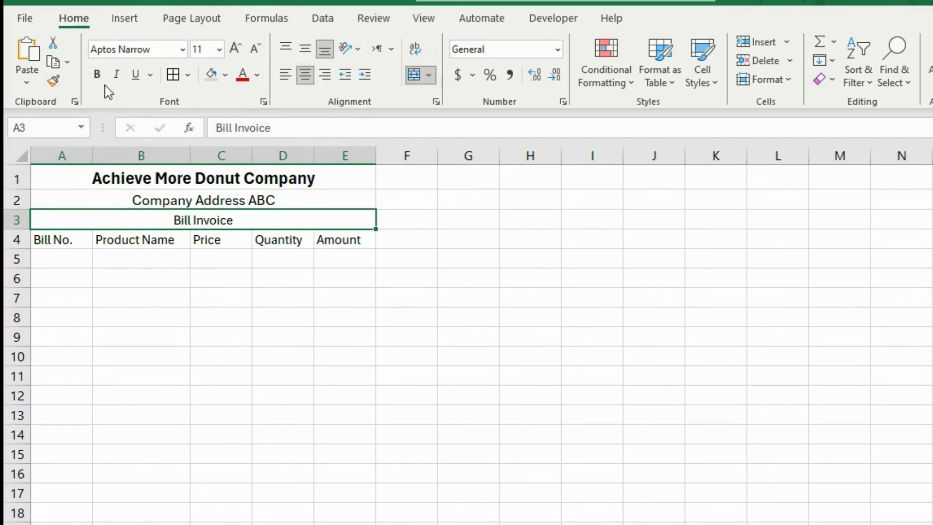
left_click(96, 75)
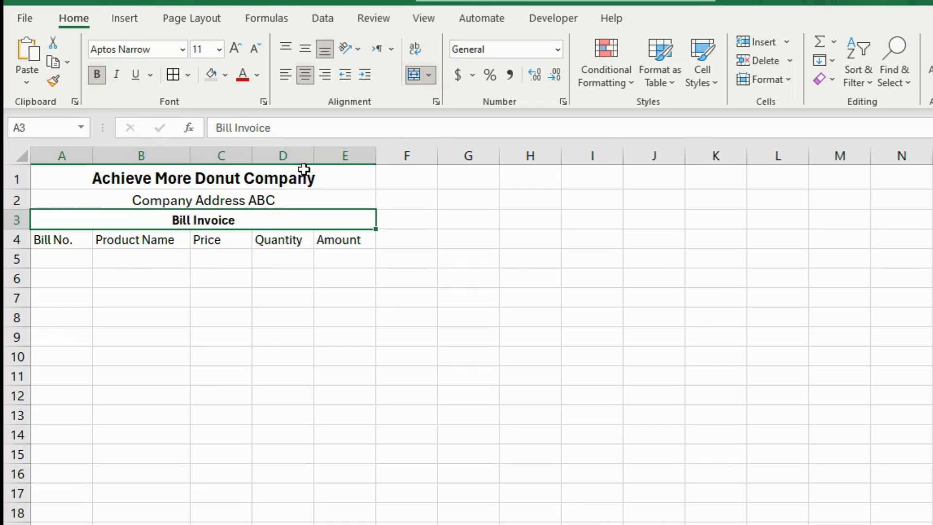
- Widen column D and apply All Borders to A1:E15
left_click_drag(315, 157, 335, 157)
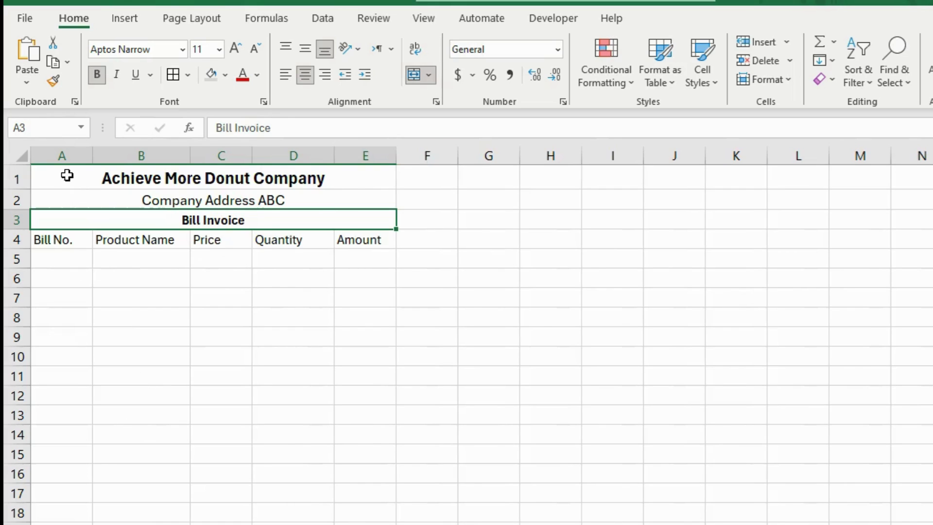
mouse_move(69, 178)
left_mouse_down()
mouse_move(158, 326)
mouse_move(258, 455)
left_mouse_up()
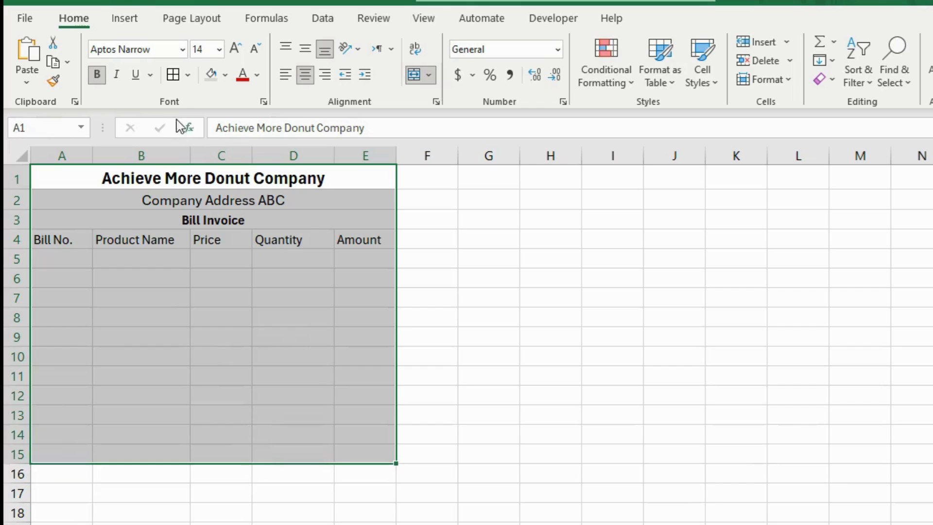
left_click(176, 80)
left_click(70, 256)
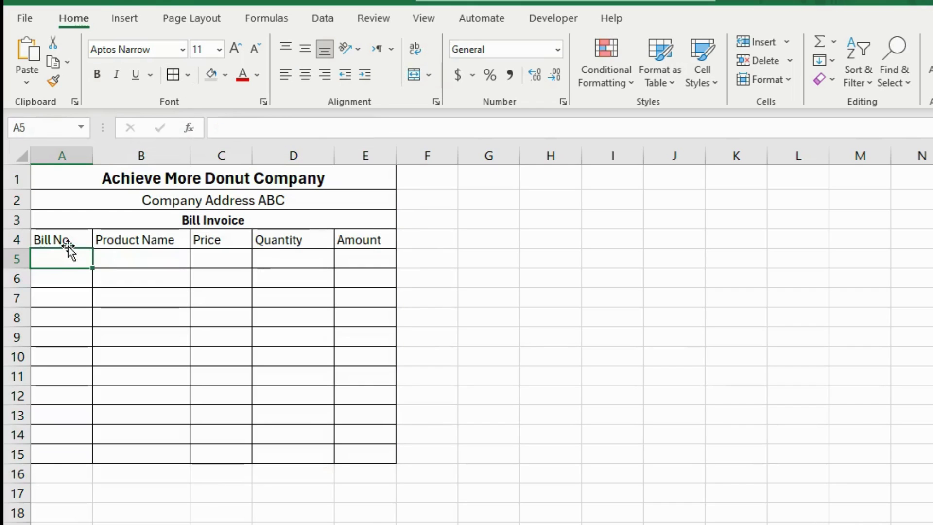
left_click_drag(75, 242, 356, 250)
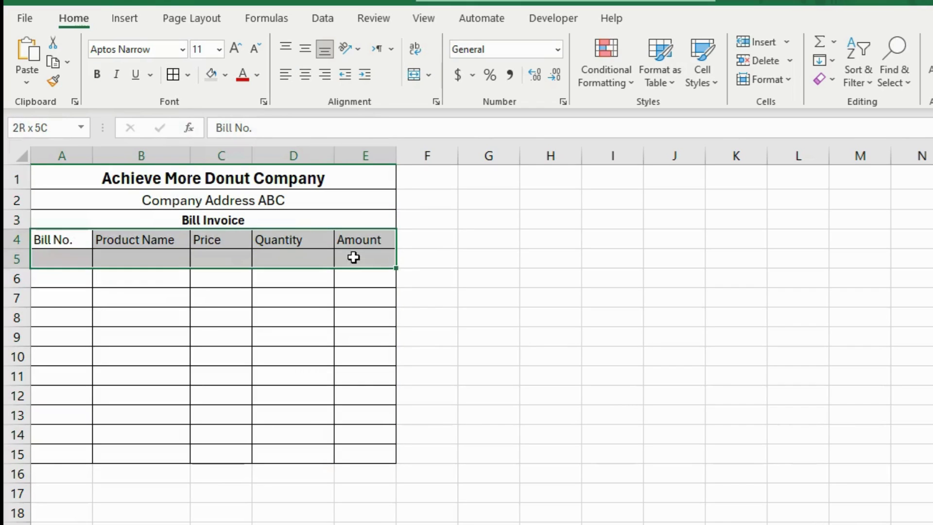
- Center and bold the A4:E4 column headings
left_click(304, 75)
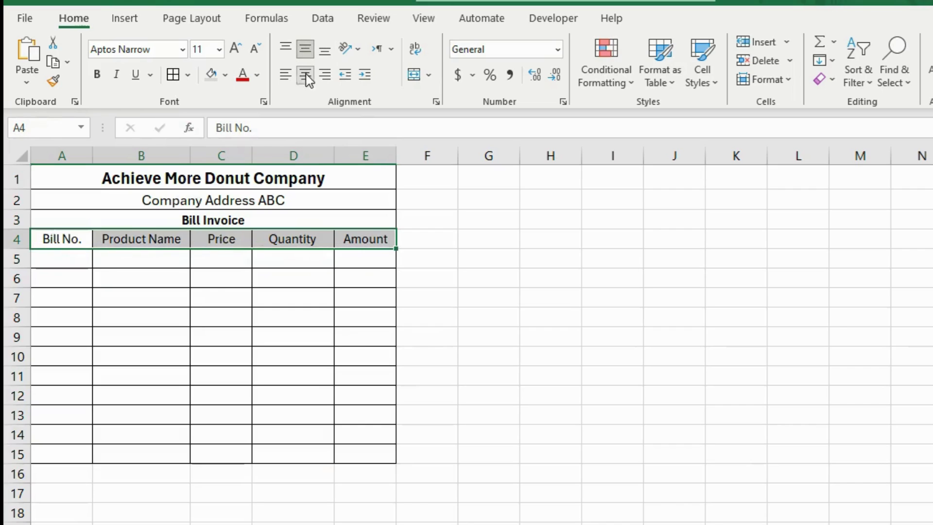
left_click(96, 75)
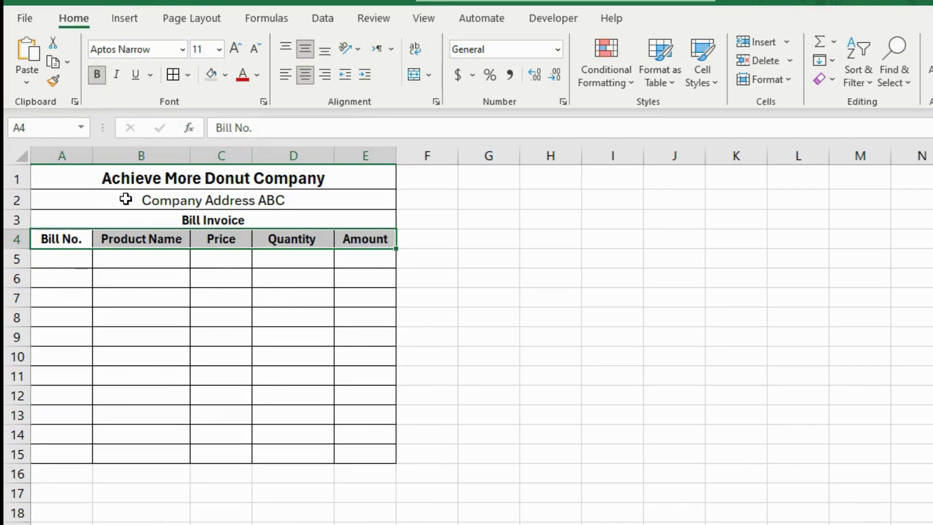
left_click(88, 258)
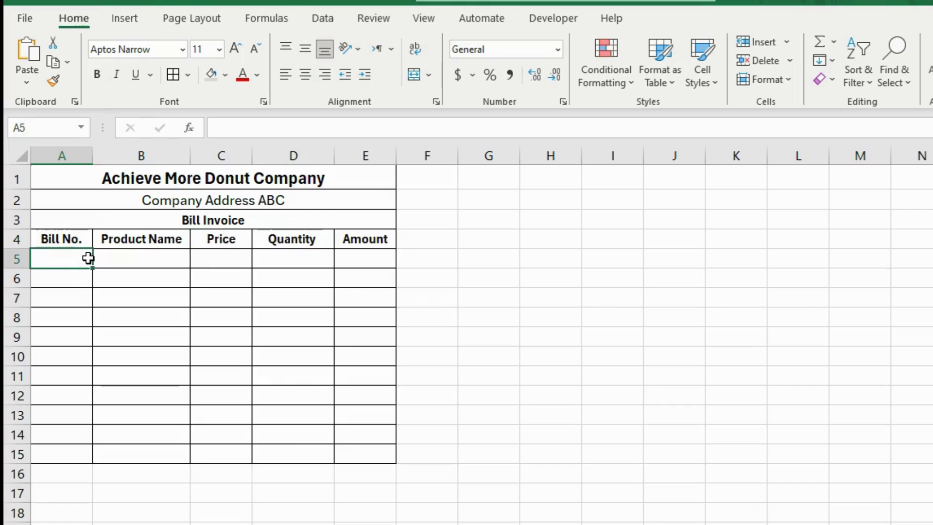
type("1010")
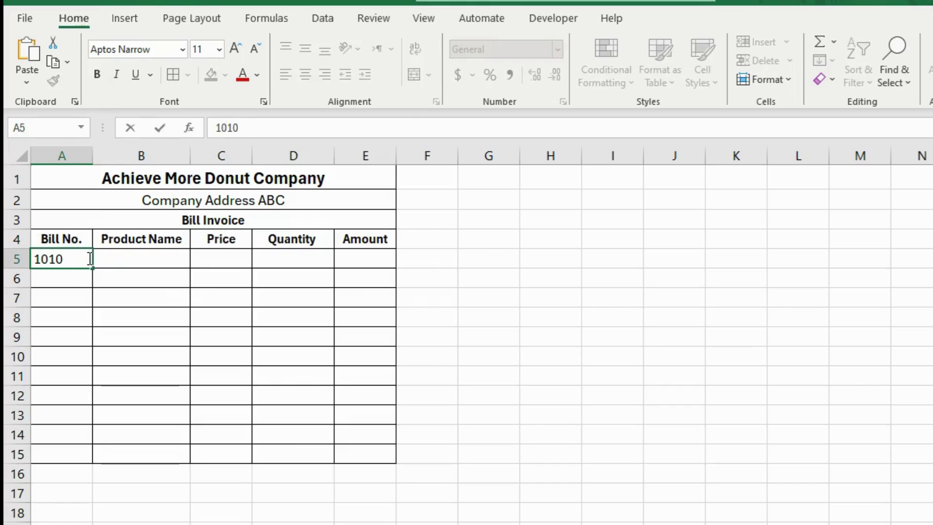
- Enter bill 1010, Cookies, price 300 and quantity 124 in A5:D5
key("Tab")
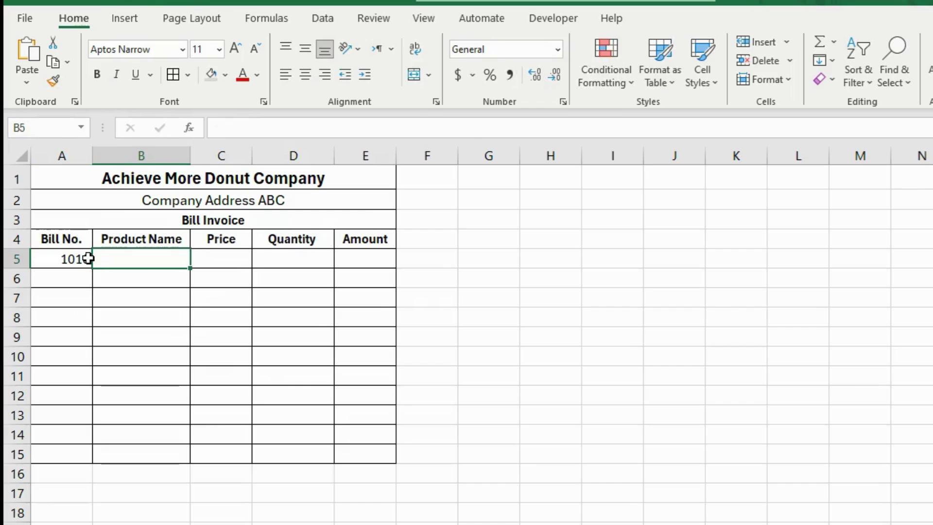
type("Cookies")
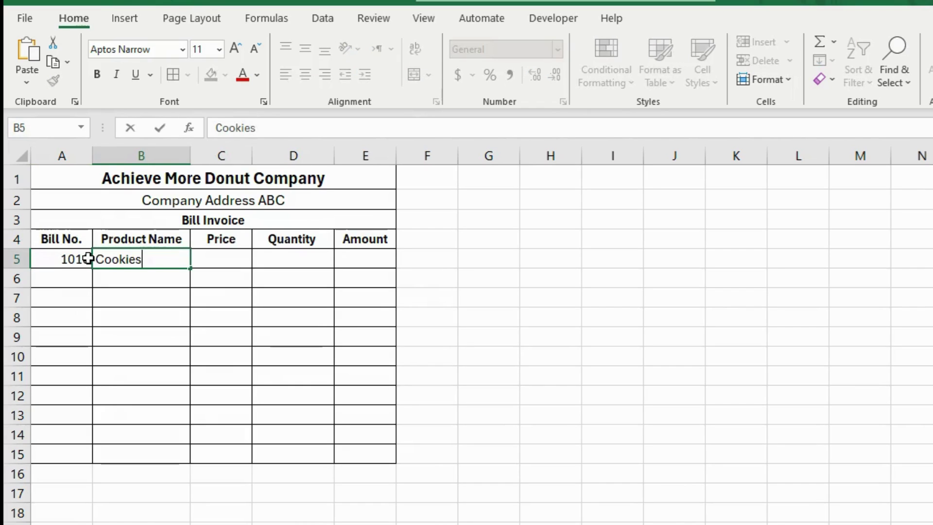
key("Tab")
type("3")
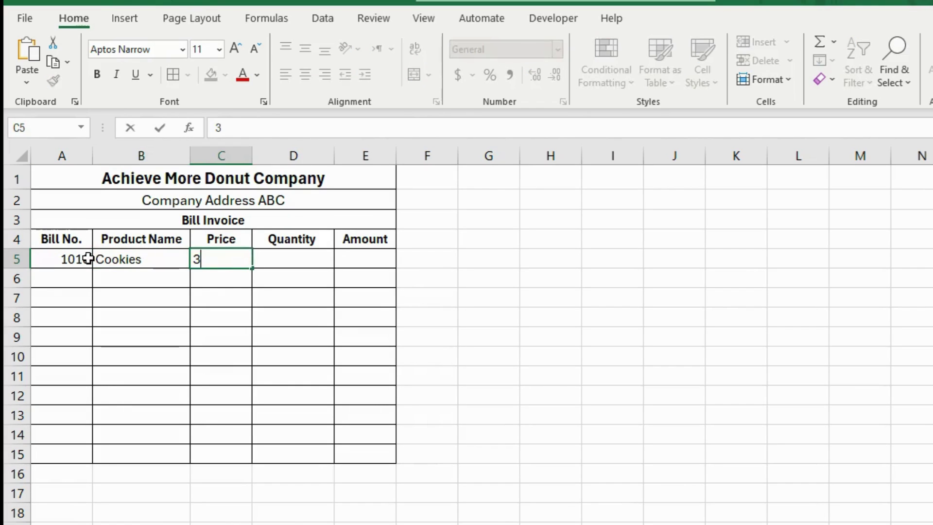
type("00")
key("Tab")
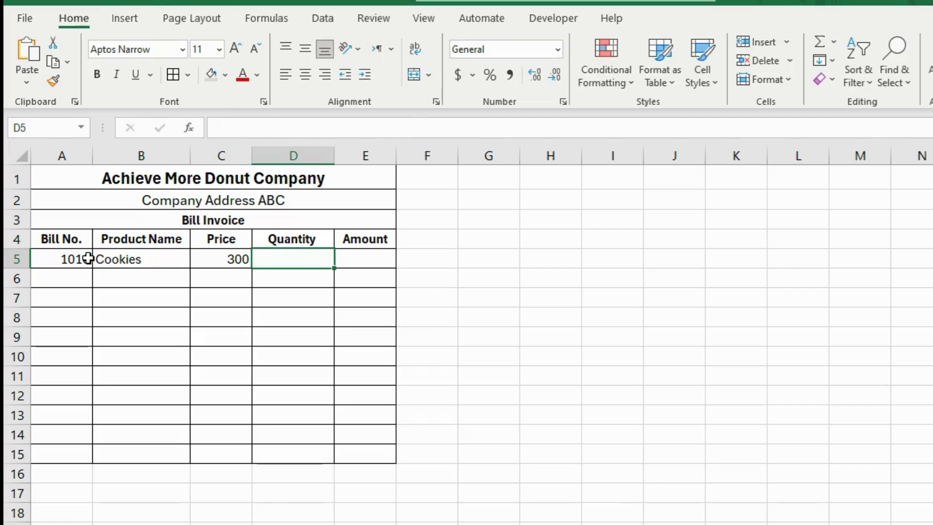
type("124")
key("Tab")
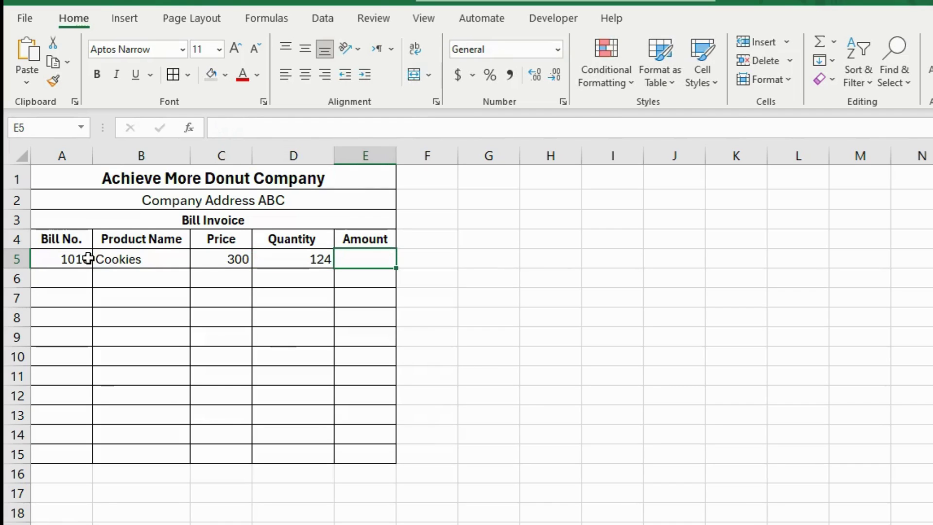
left_click(69, 278)
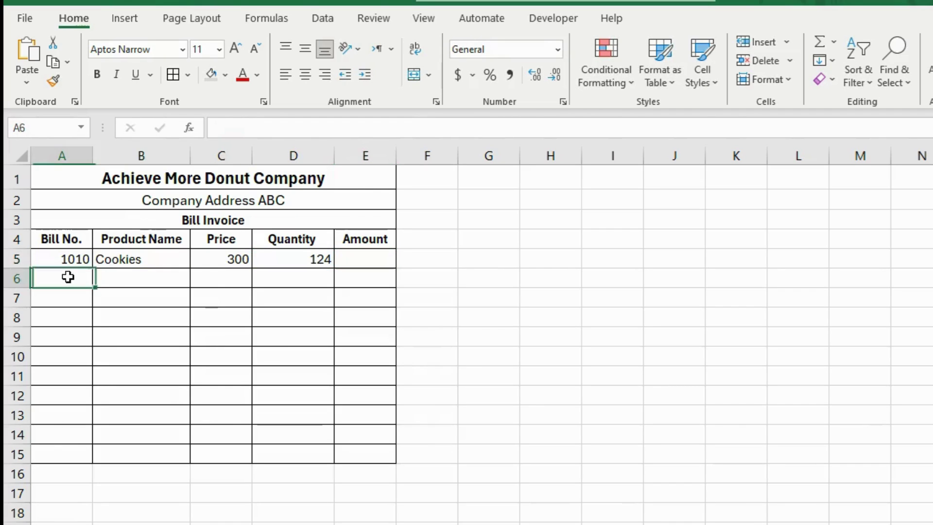
type("1011")
- Fill bill numbers 1010 through 1020 down column A to row 15
key("Return")
left_click_drag(62, 259, 73, 453)
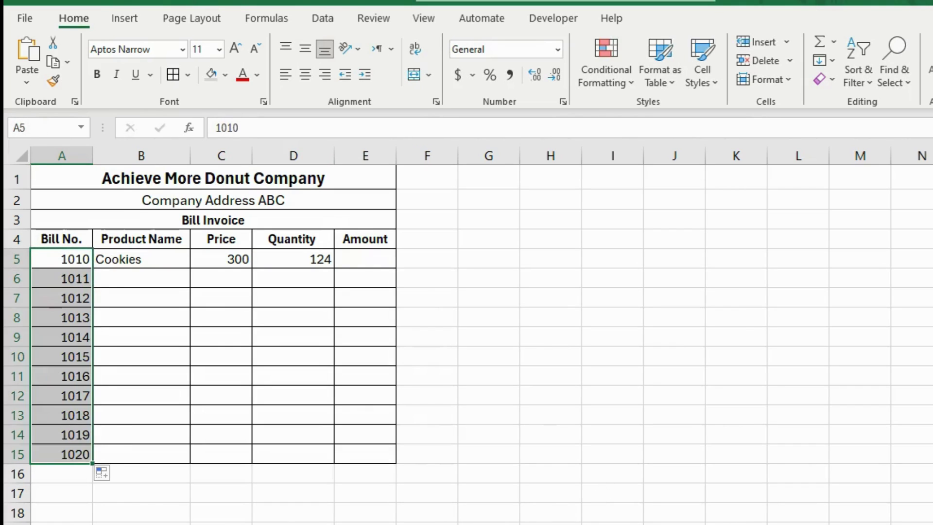
left_click(604, 494)
- Enter products from B6 down: Donuts, Brownies, Brown Cookies, Jam Cookies, Blackberry Cake, Black Forest Cake, White Forest Cake, Cookies, Brownies
left_click(142, 277)
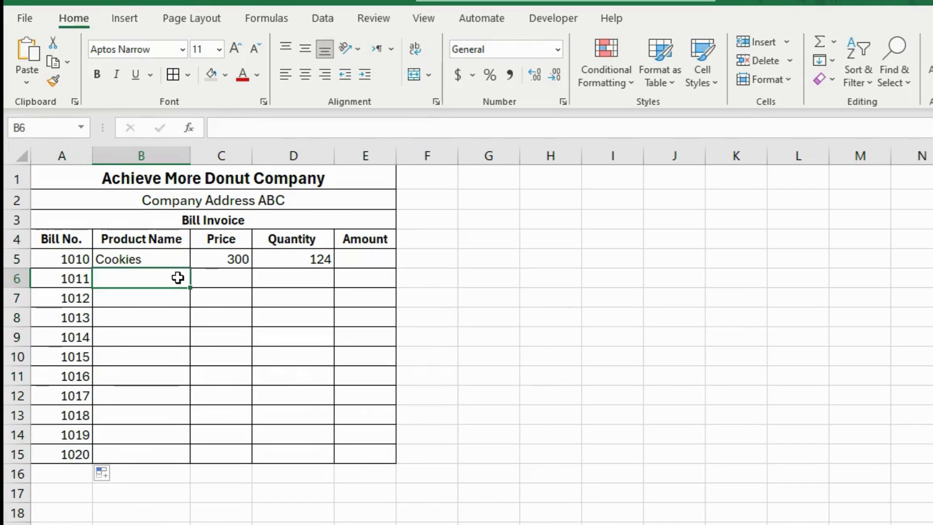
type("Donuts")
key("Return")
type("Brownies")
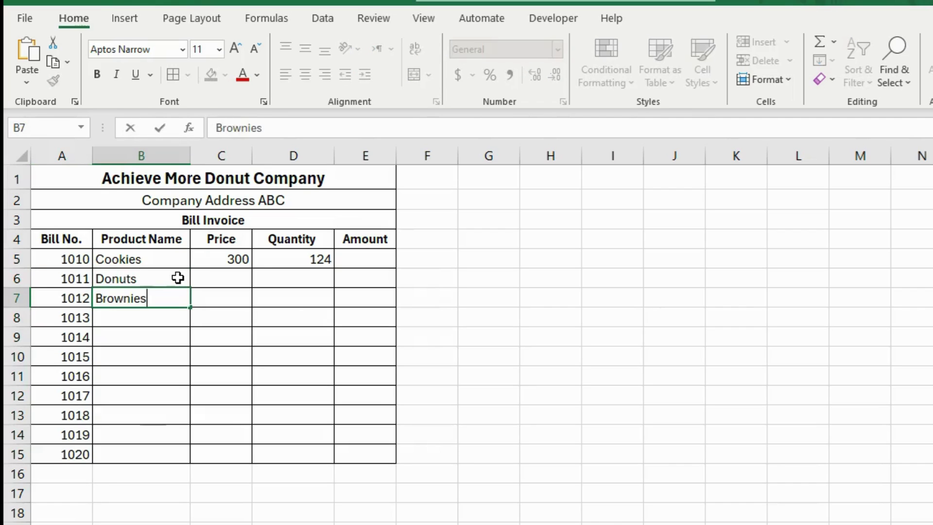
key("Return")
type("BrowniesBrown Cookies")
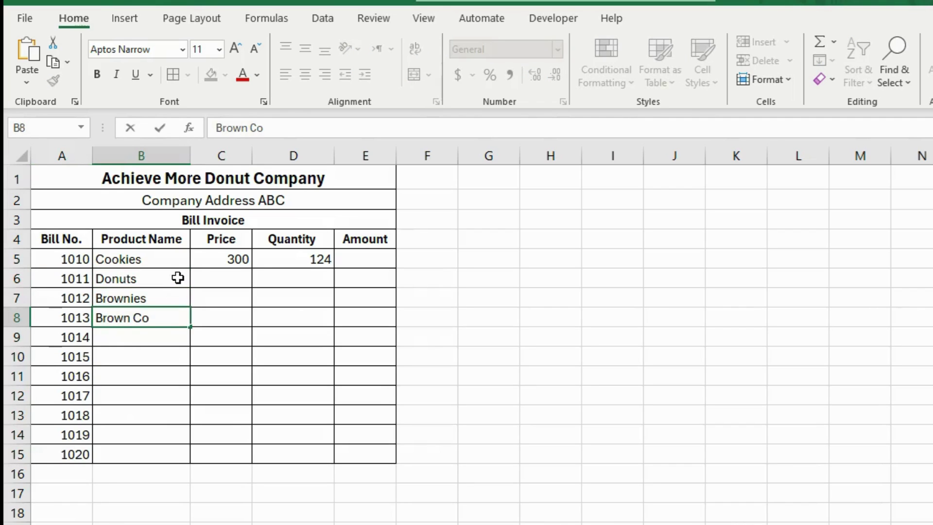
key("Return")
type("Jam Cookies")
key("Return")
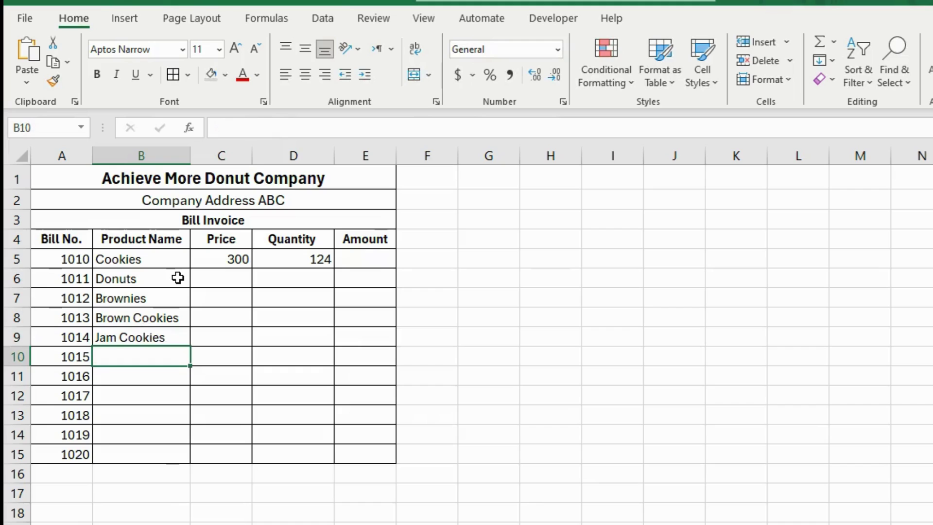
type("Blackberry C")
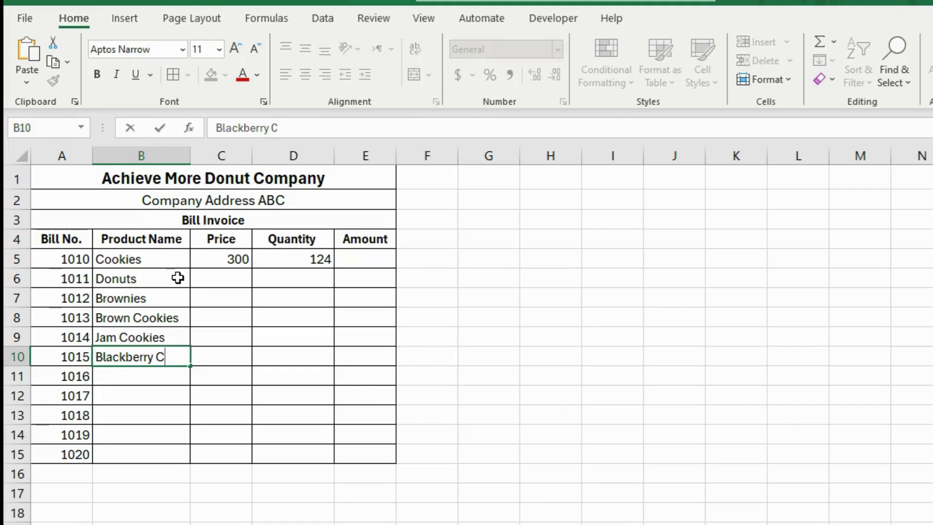
type("ake")
key("Return")
type("Black For")
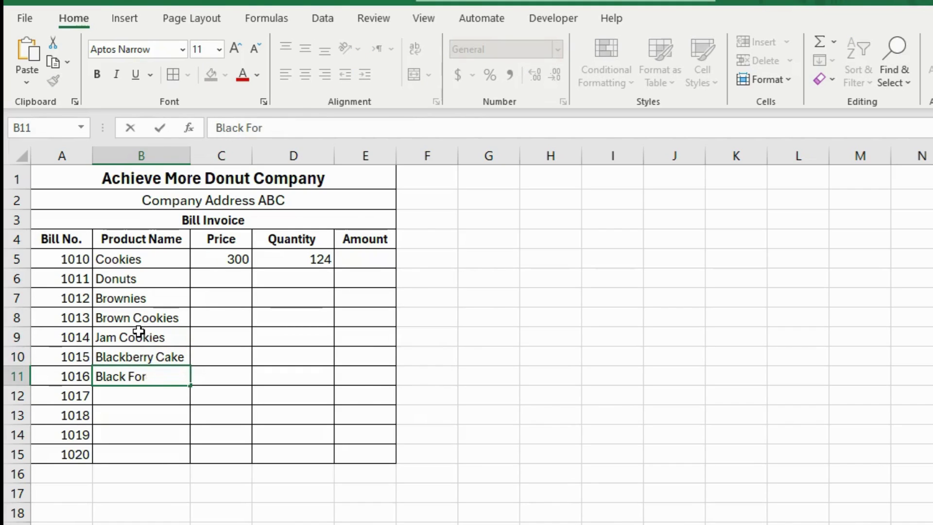
type("est Cake")
key("Return")
type("White")
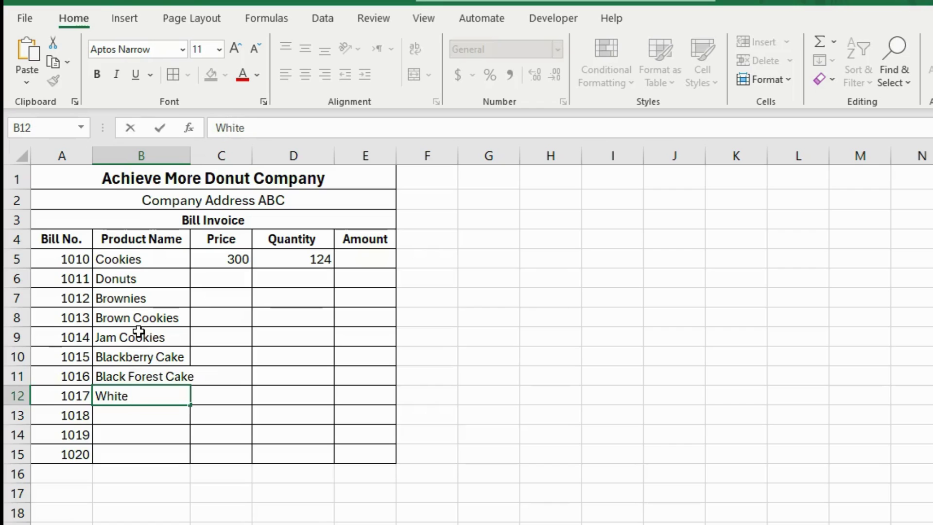
type(" Forest Ca")
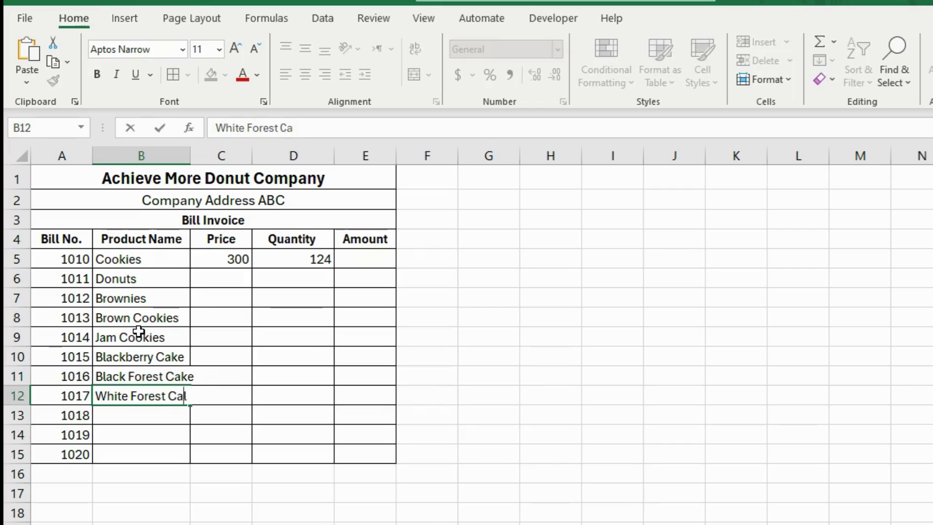
type("eke")
key("Return")
type("Cookies")
key("Return")
type("B")
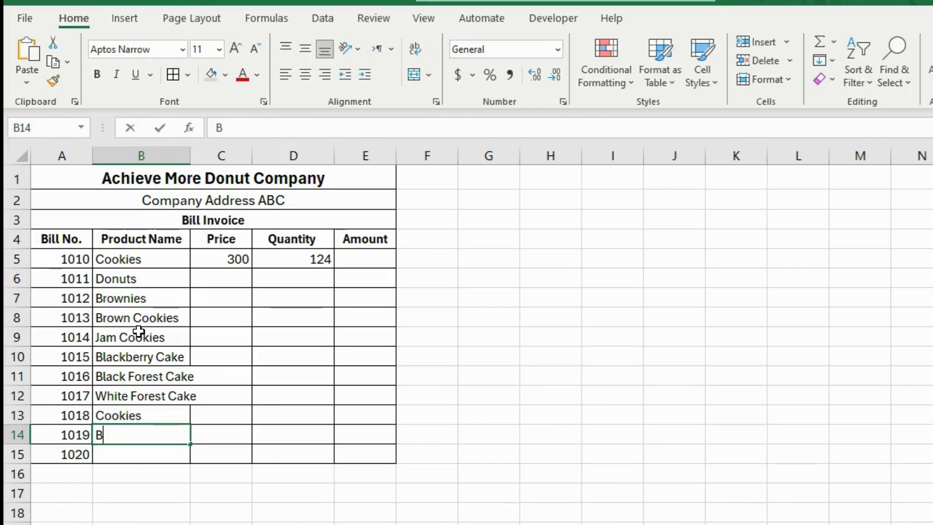
type("rownies")
key("Return")
type("Jam Cookies")
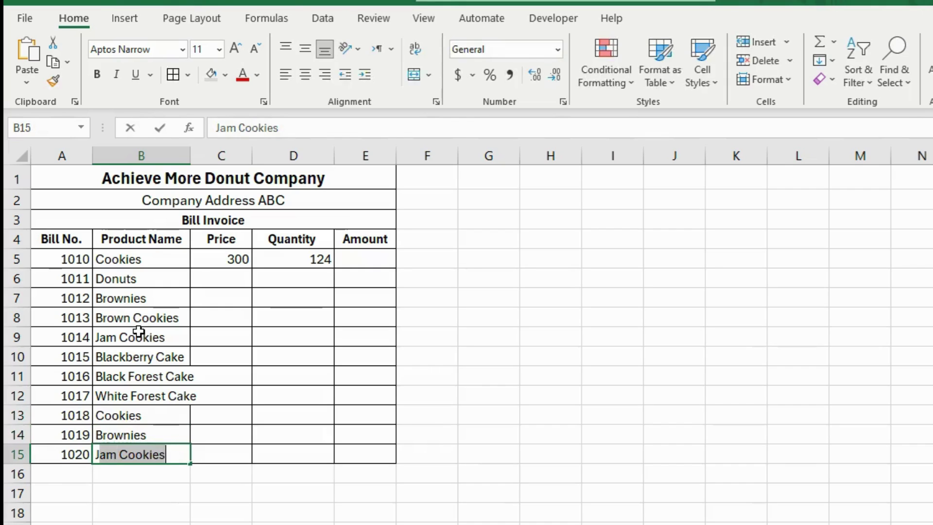
type("s")
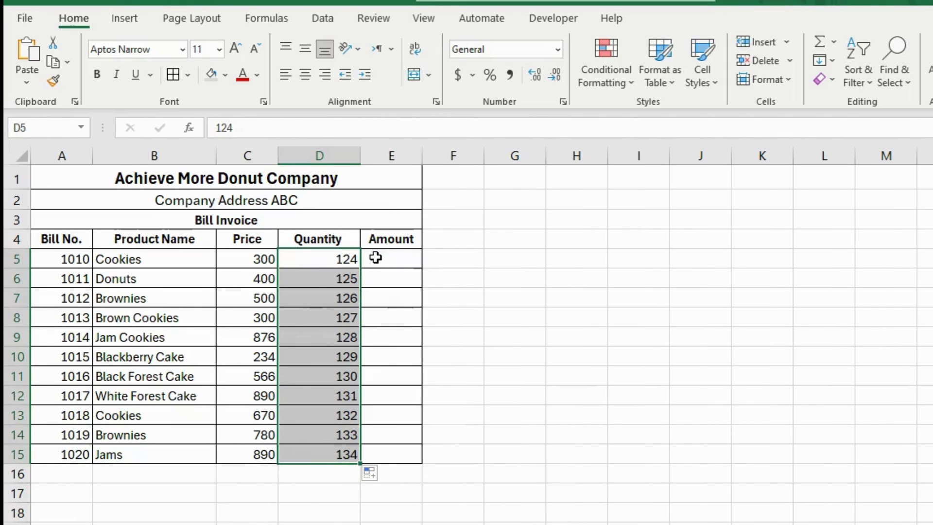
- Calculate Amount with =C5*D5 in E5 and copy it down to E15
left_click(375, 258)
type("=")
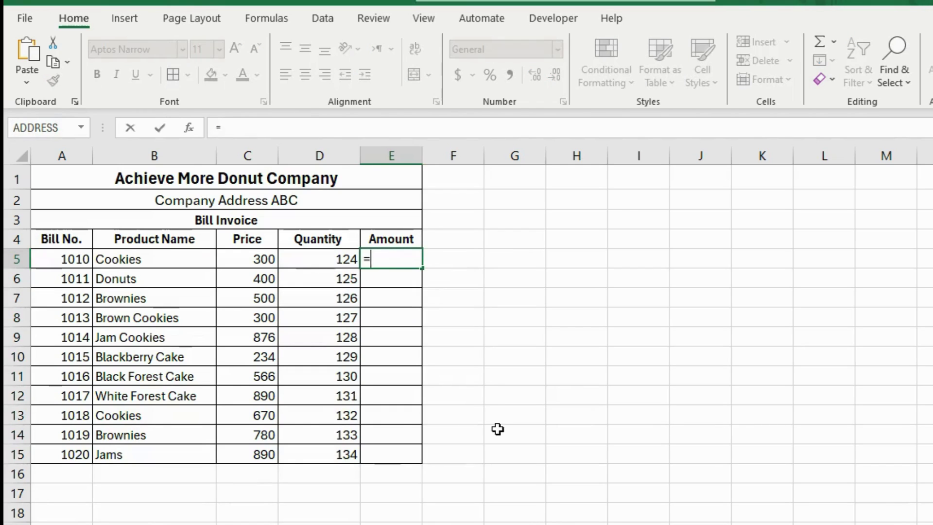
left_click(246, 260)
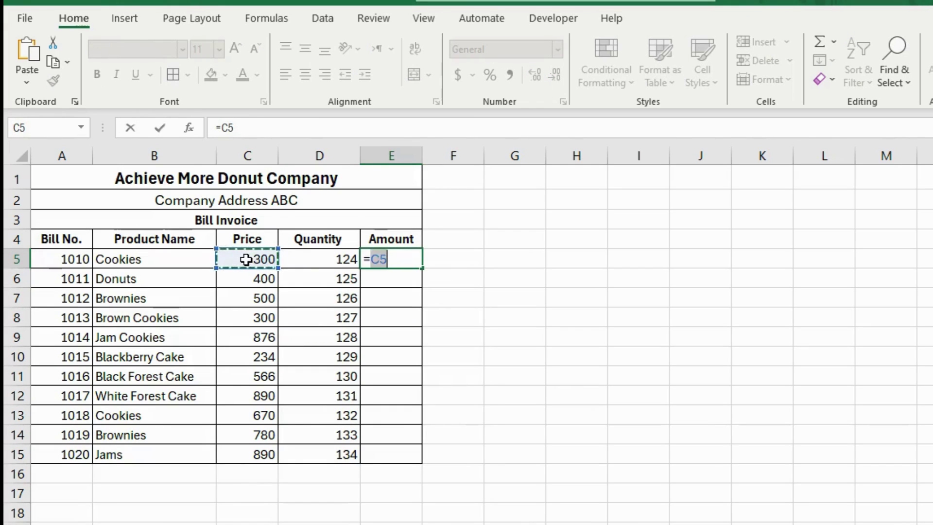
type("*")
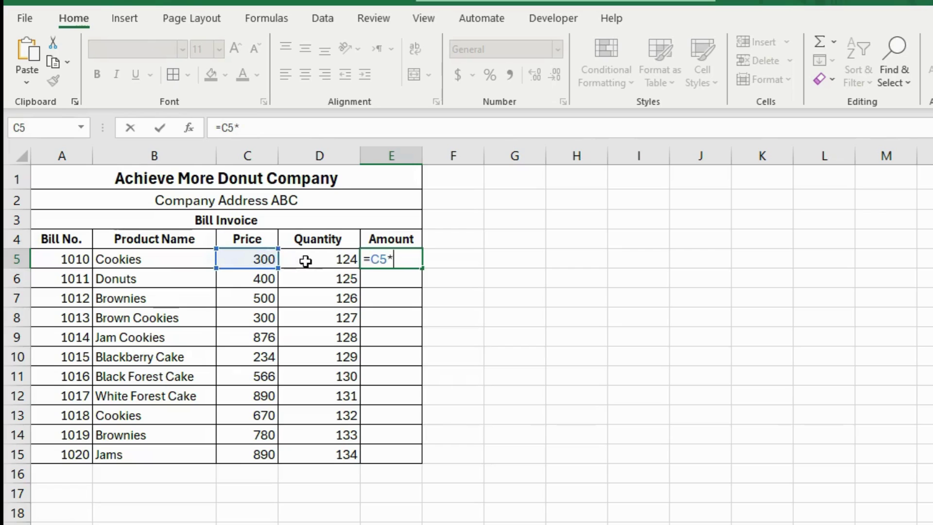
left_click(312, 260)
key("Return")
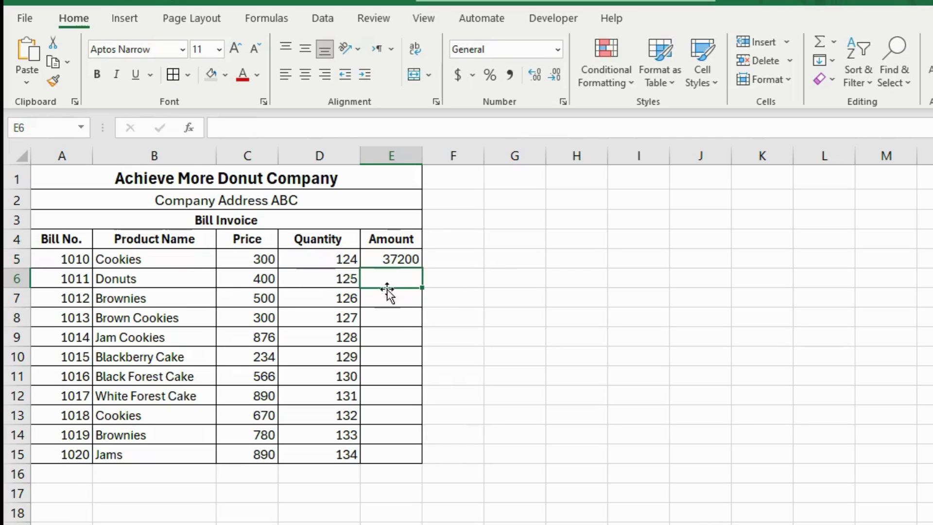
left_click(399, 259)
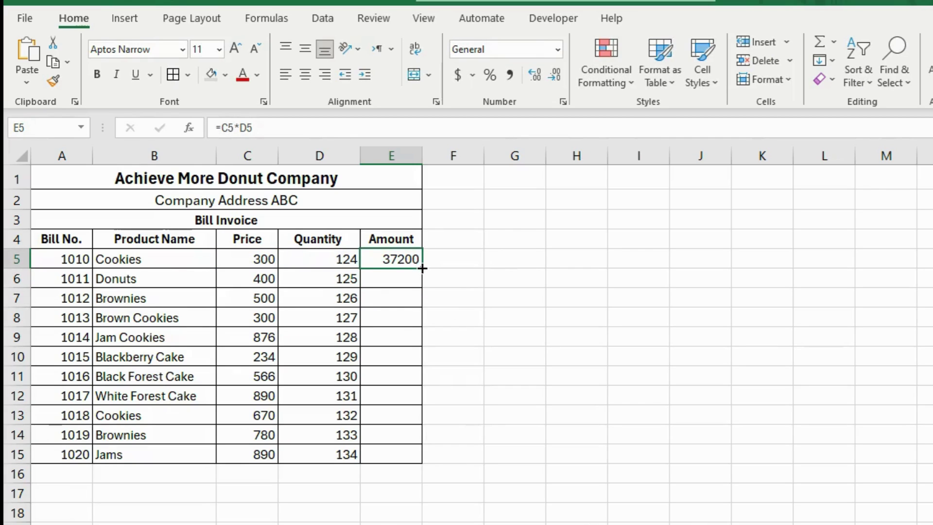
double_click(422, 268)
left_click(247, 375)
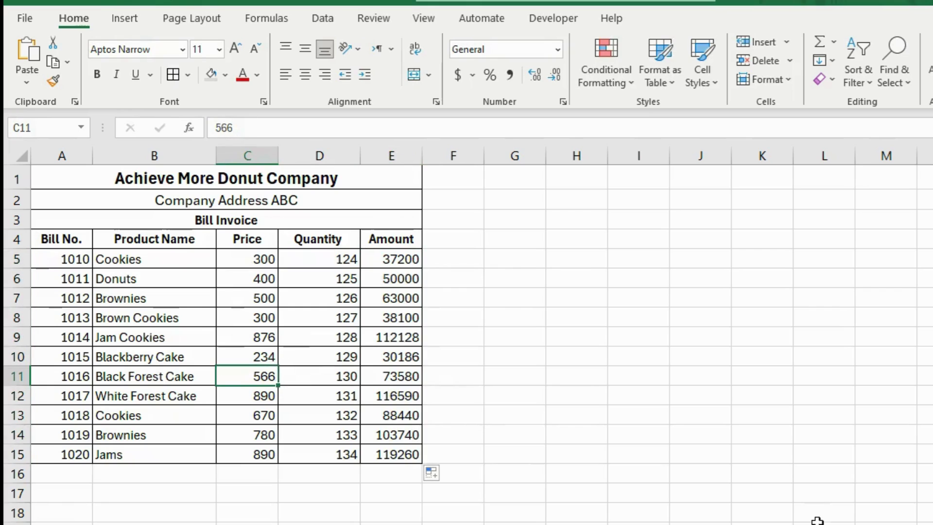
scroll(247, 375, "down", 1)
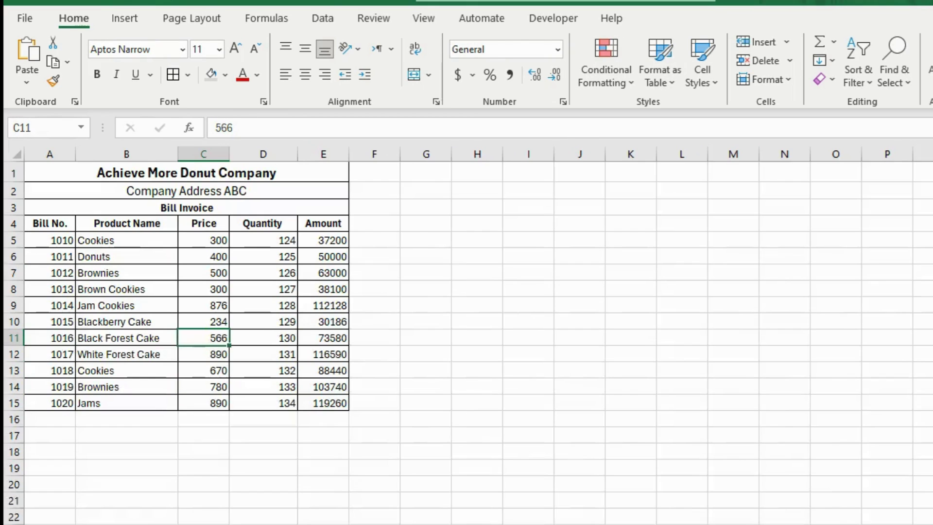
scroll(268, 475, "up", 1)
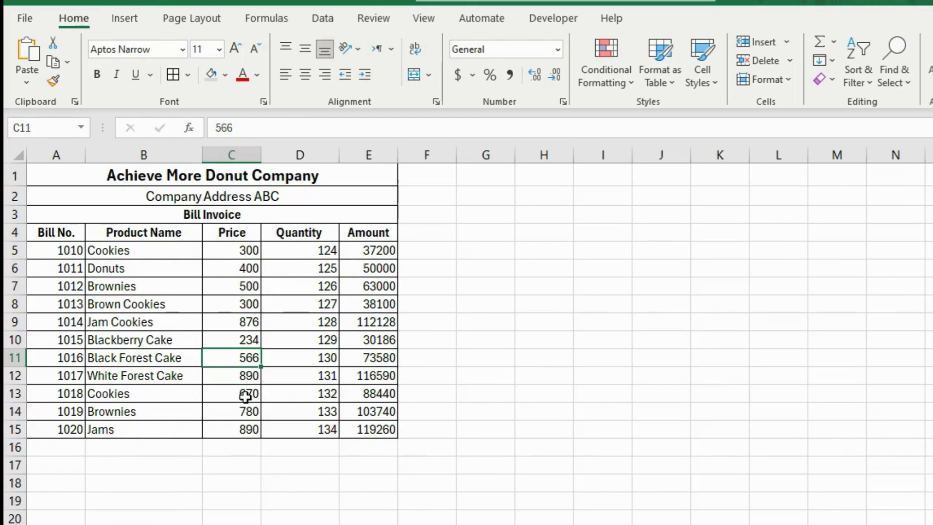
- Merge C16:D16 and C17:D17 for the Total and GST 10% labels
left_click_drag(228, 449, 365, 481)
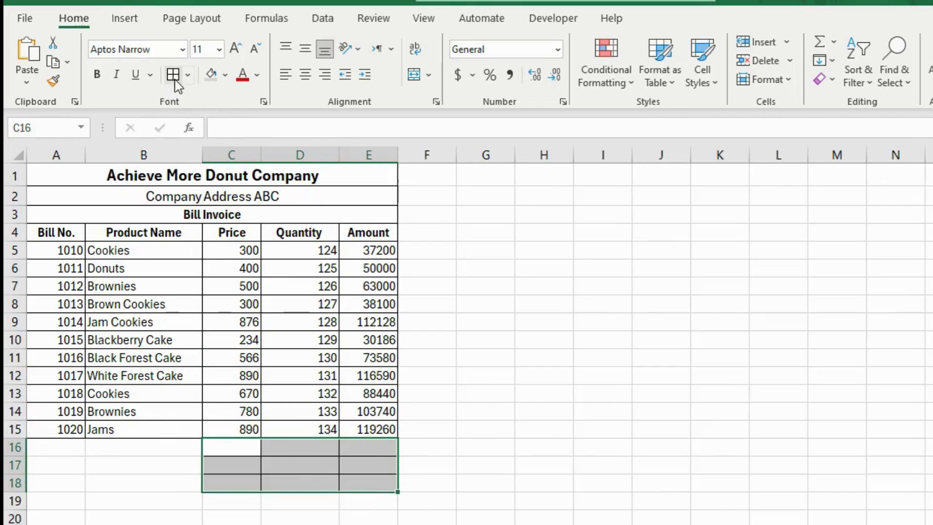
left_click_drag(241, 449, 282, 453)
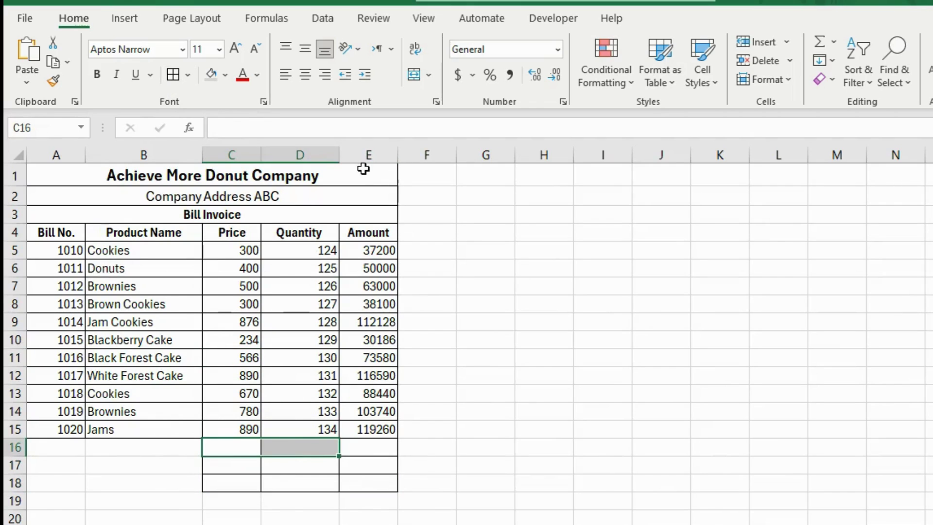
left_click(413, 75)
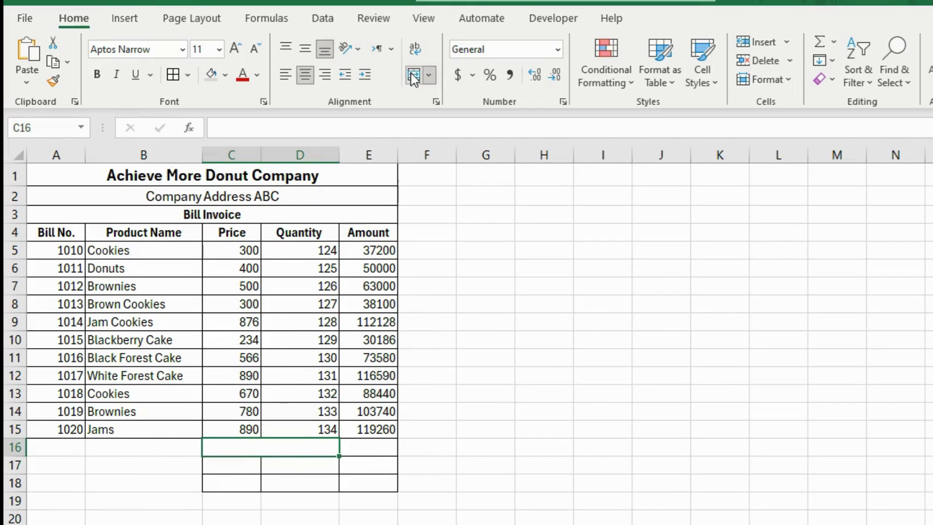
type("Total")
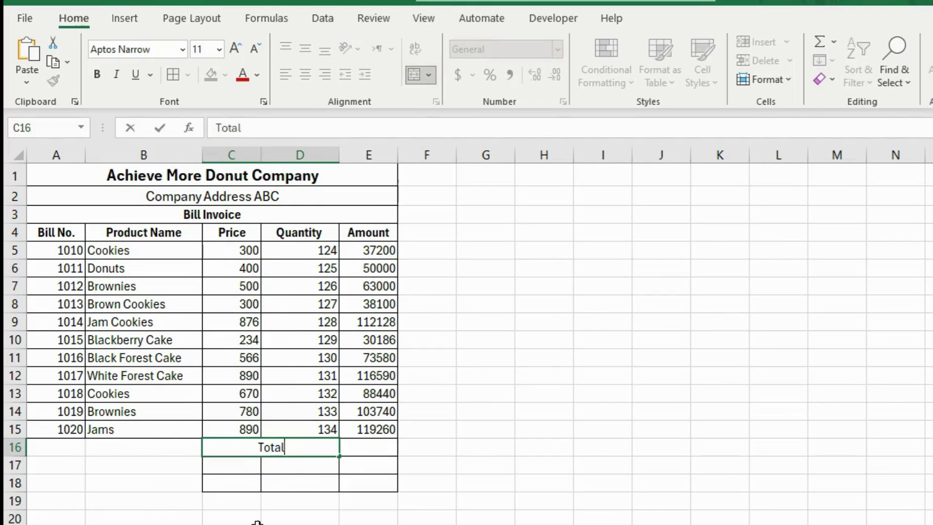
left_click_drag(239, 465, 280, 464)
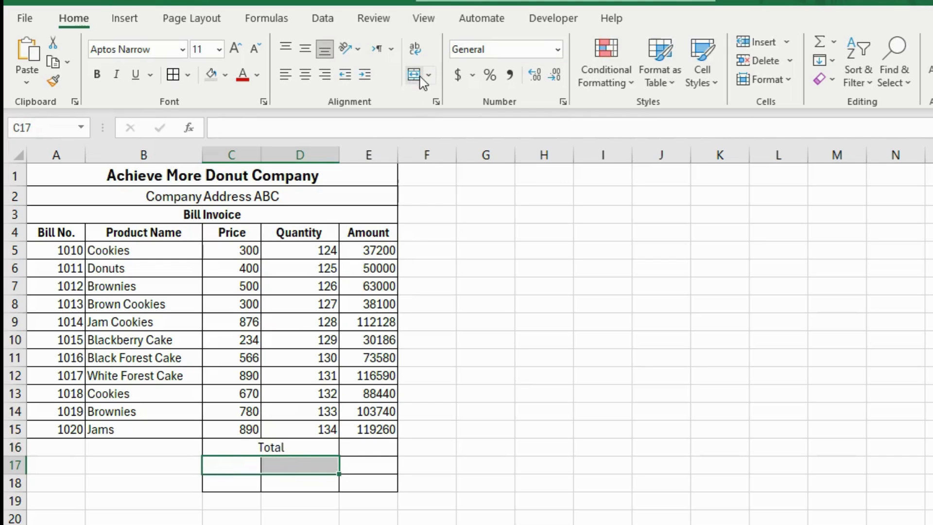
left_click(415, 75)
type("G")
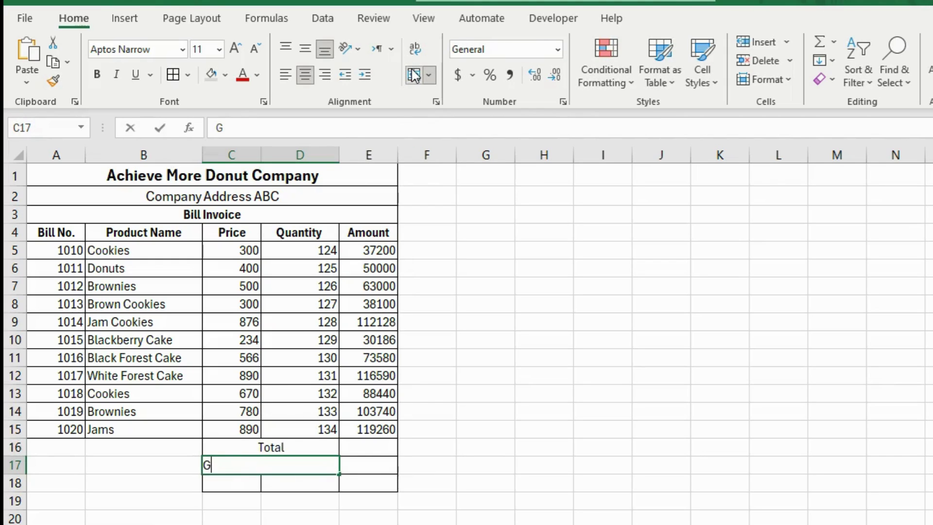
type("ST 10%")
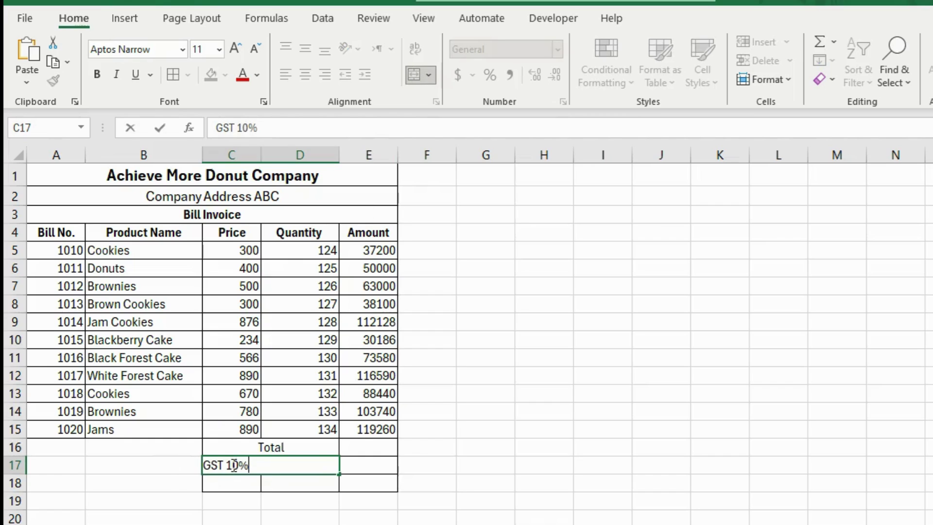
- Merge C18:D18 and enter the Grand Total label, fixing a typo
left_click(236, 481)
left_click_drag(236, 481, 272, 480)
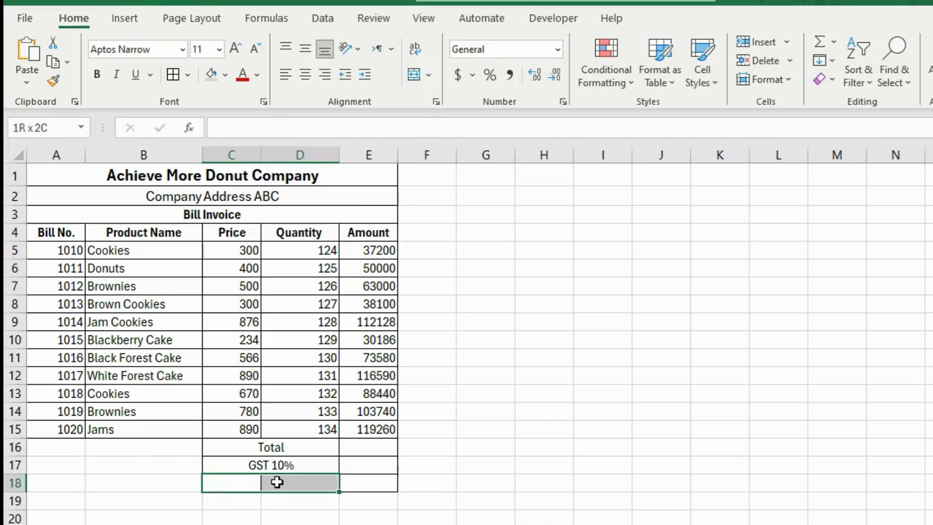
left_click(414, 75)
type("gR")
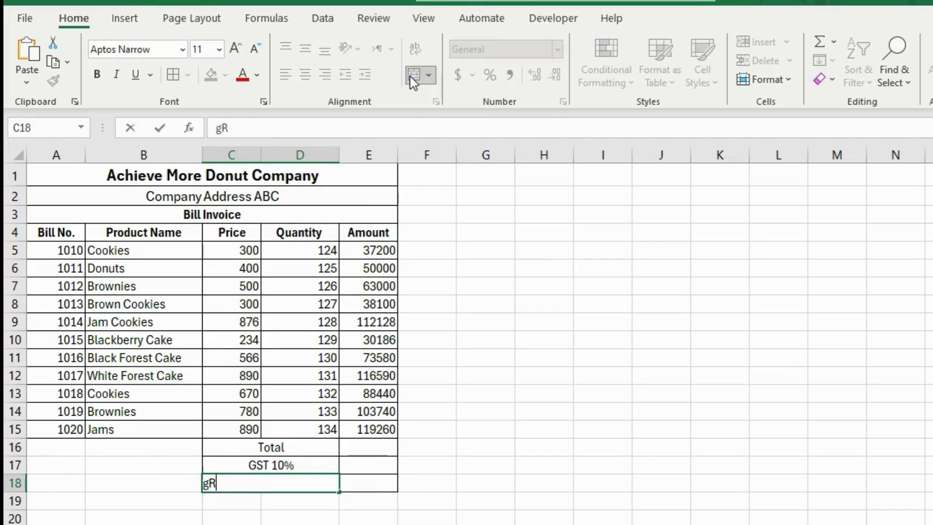
type("AN")
key("BackSpace")
key("BackSpace")
key("BackSpace")
type("G")
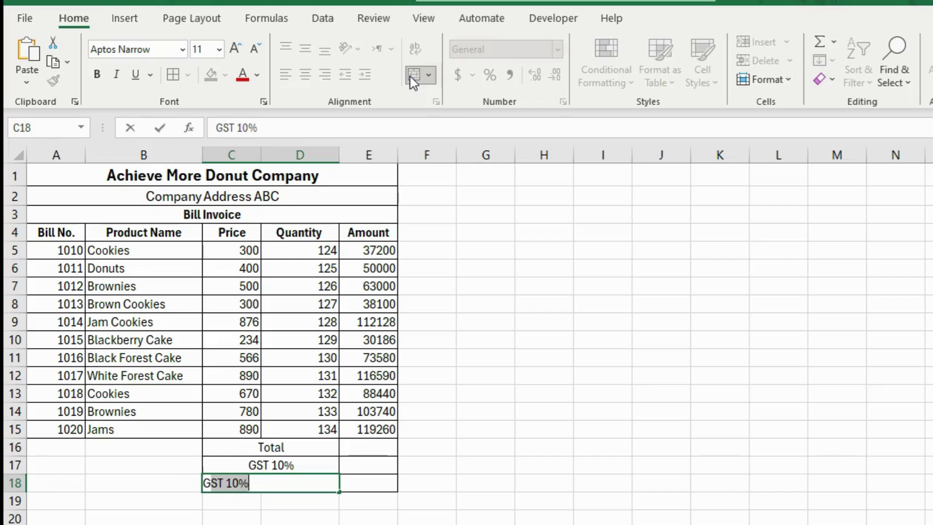
type("rand Total")
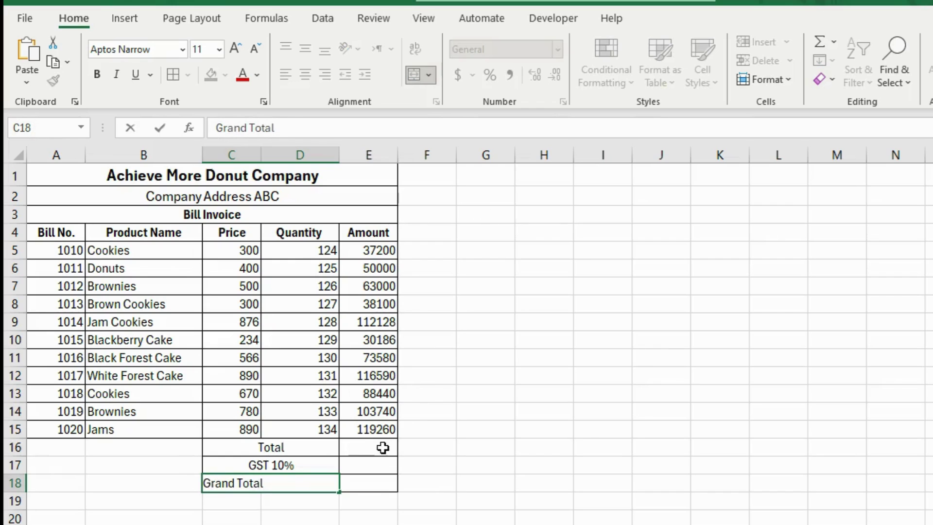
left_click(383, 447)
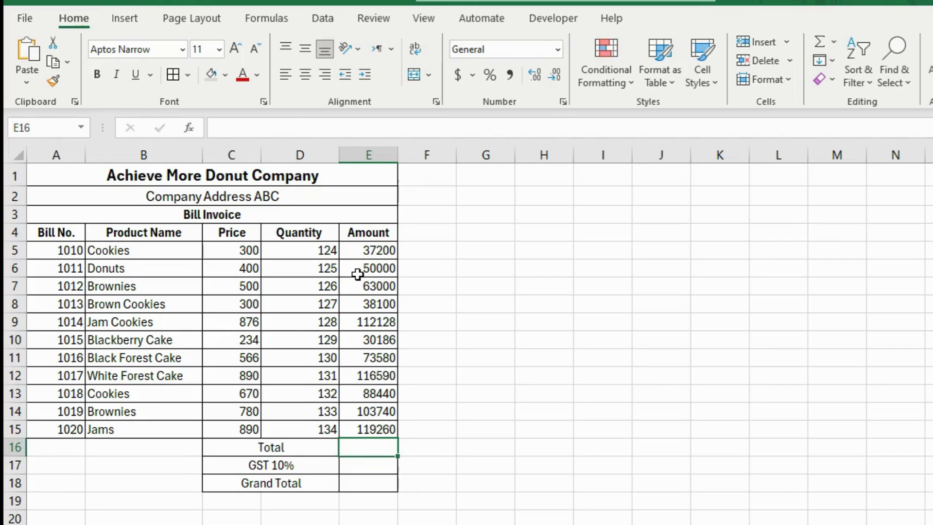
- AutoSum E5:E15 into E16 for a Total of 832224
key("alt+equal")
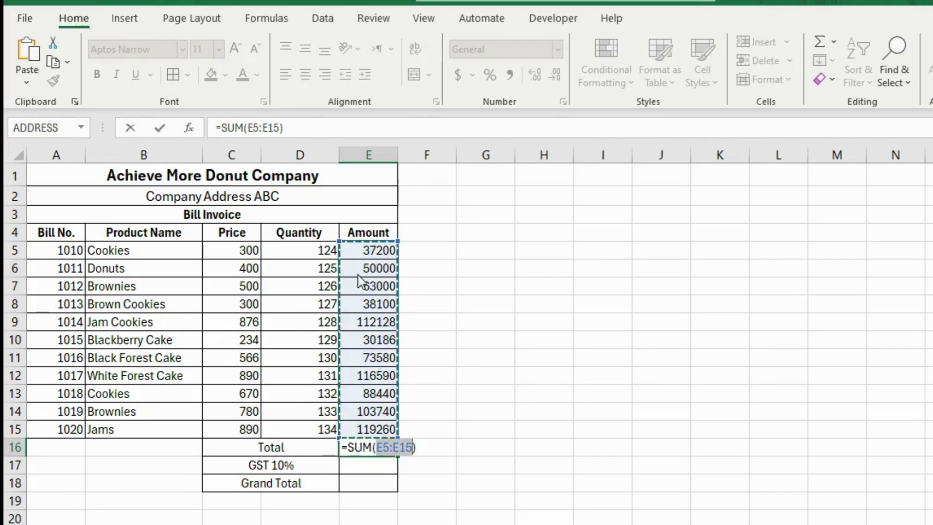
key("Return")
left_click(372, 449)
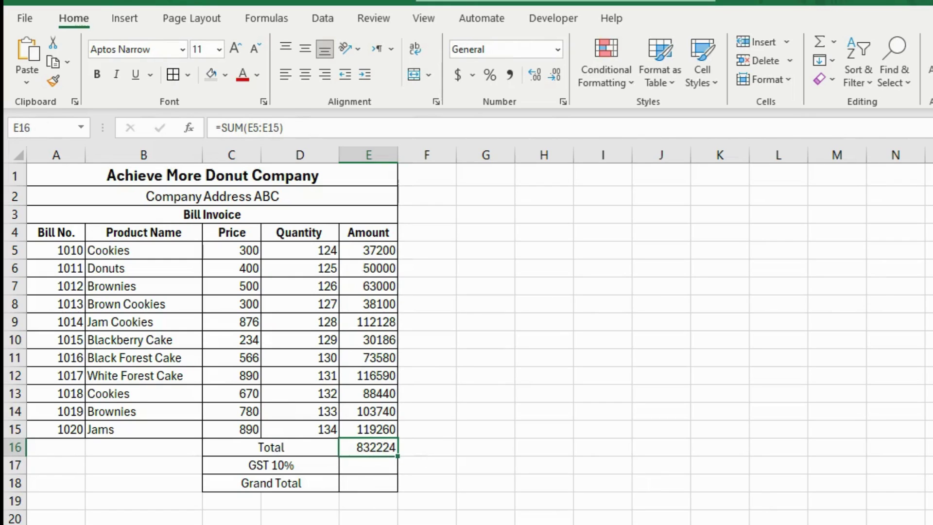
scroll(466, 328, "down", 1)
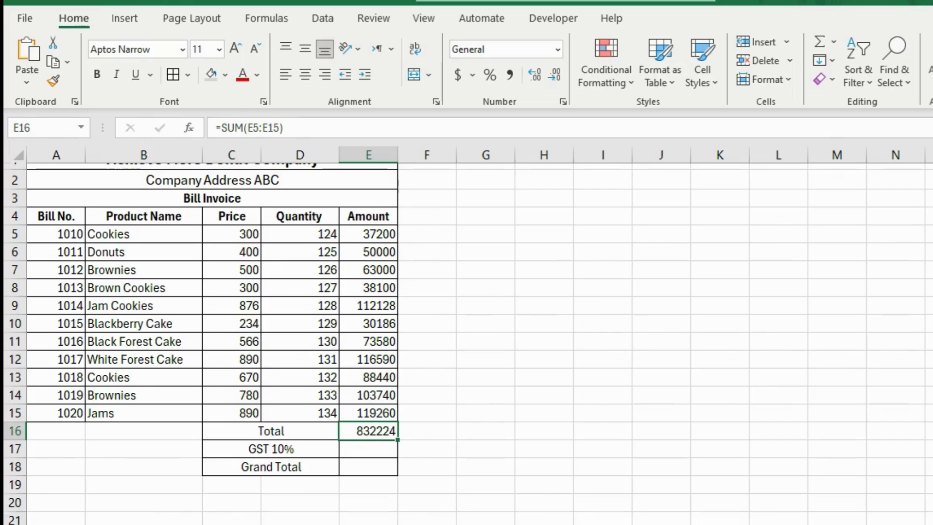
scroll(561, 387, "down", 2)
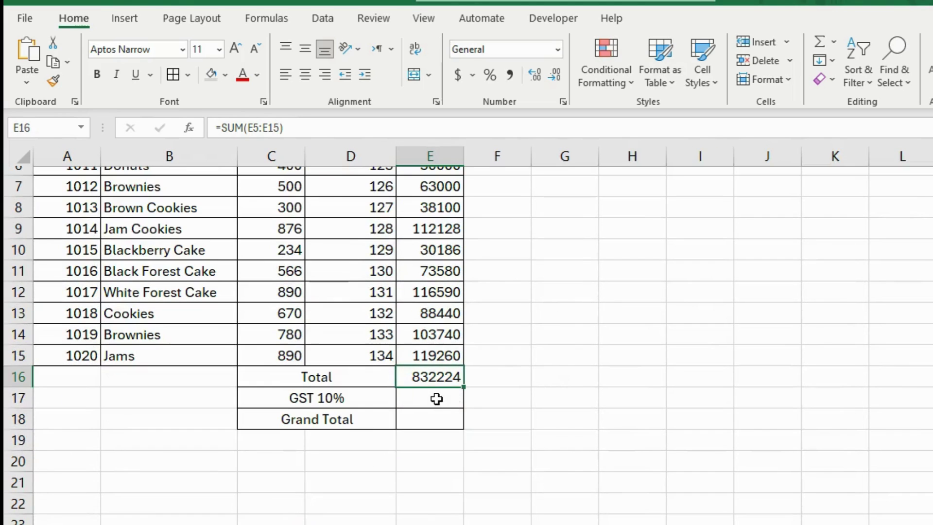
- Enter =E16*15/100 in E17 for a GST of 124833.6
left_click(429, 400)
type("=")
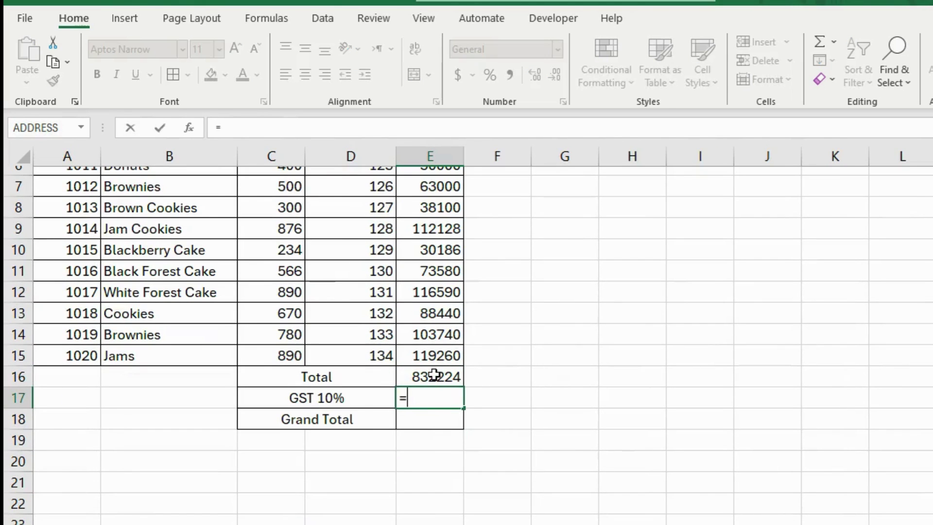
left_click(437, 376)
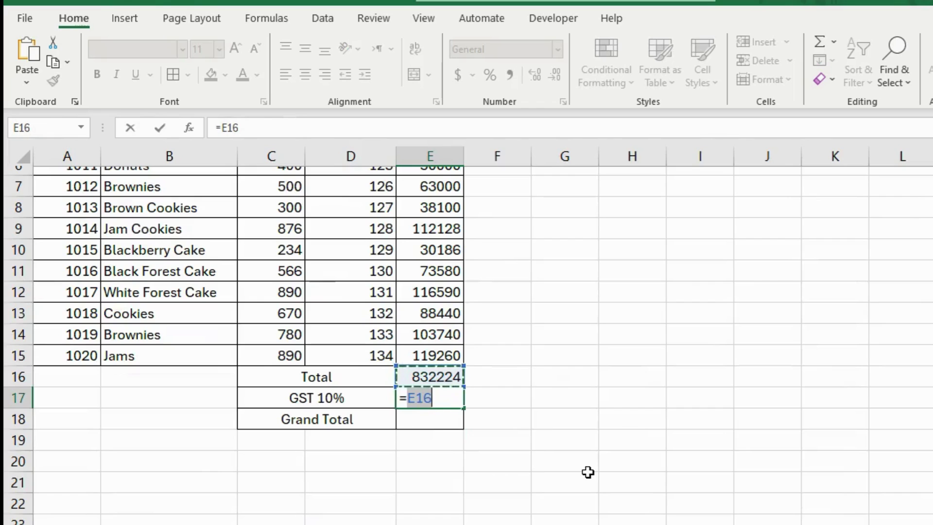
type("*")
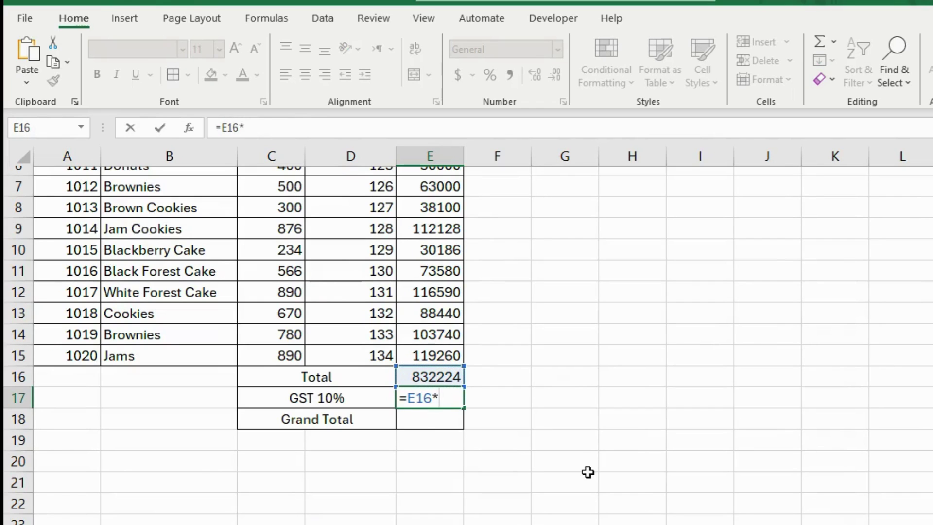
type("15/100")
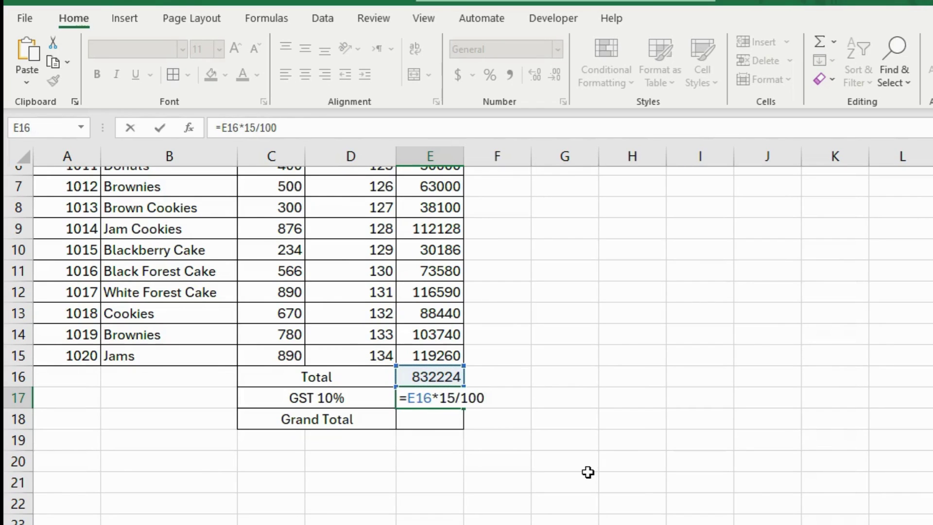
key("Return")
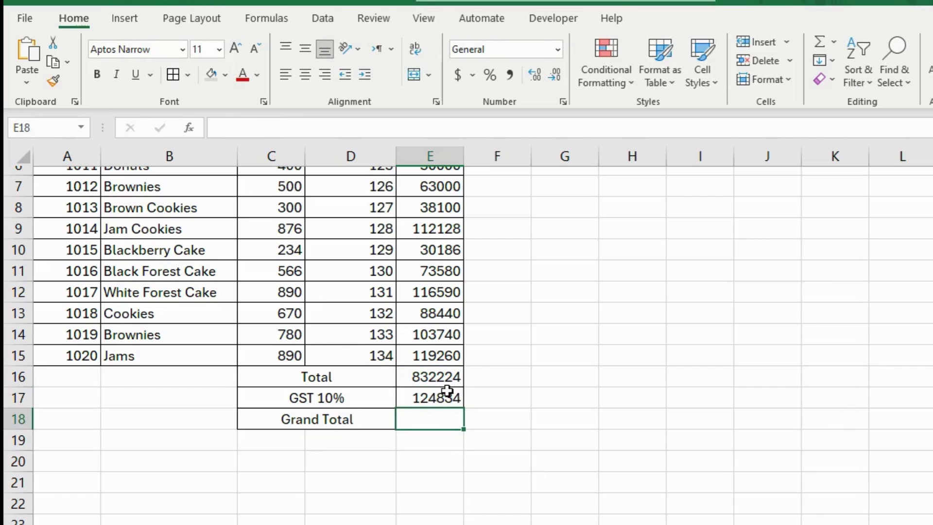
- Enter =E16-E17 in E18 for a Grand Total of 707390.4
double_click(420, 425)
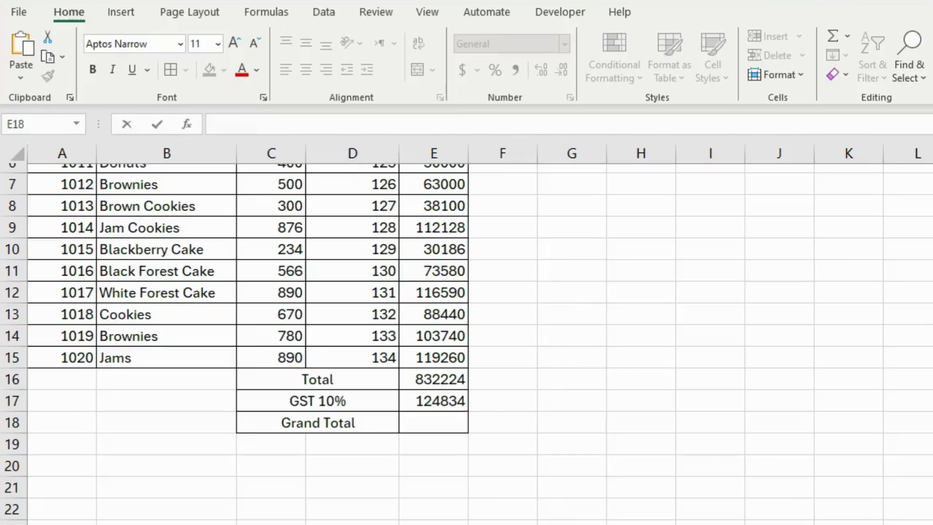
type("=")
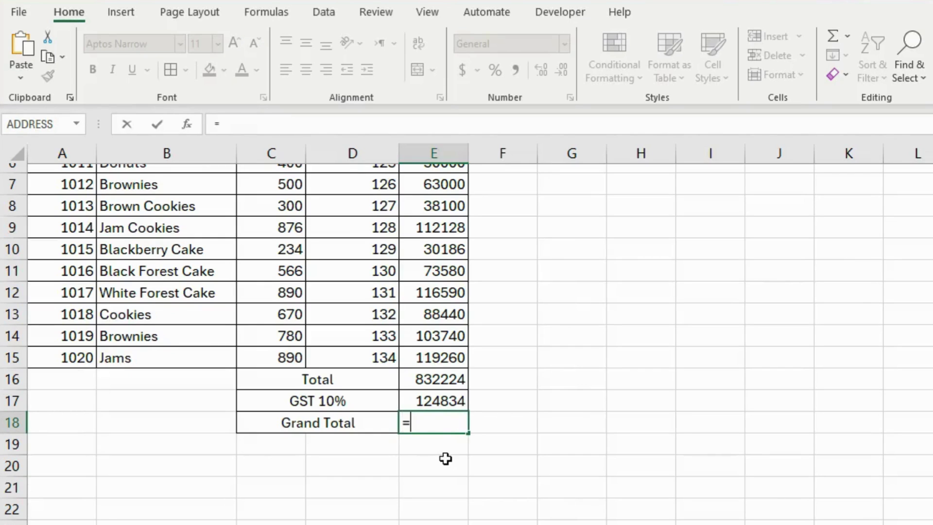
left_click(447, 378)
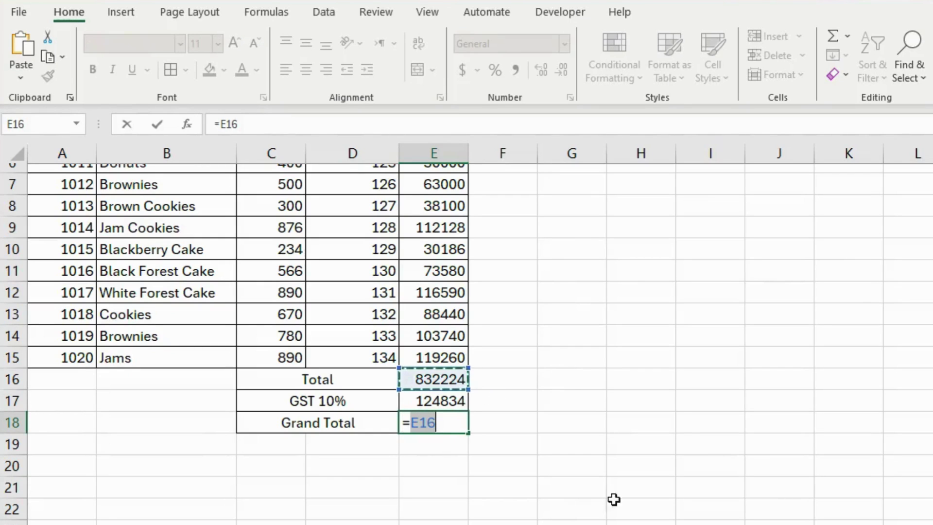
type("-")
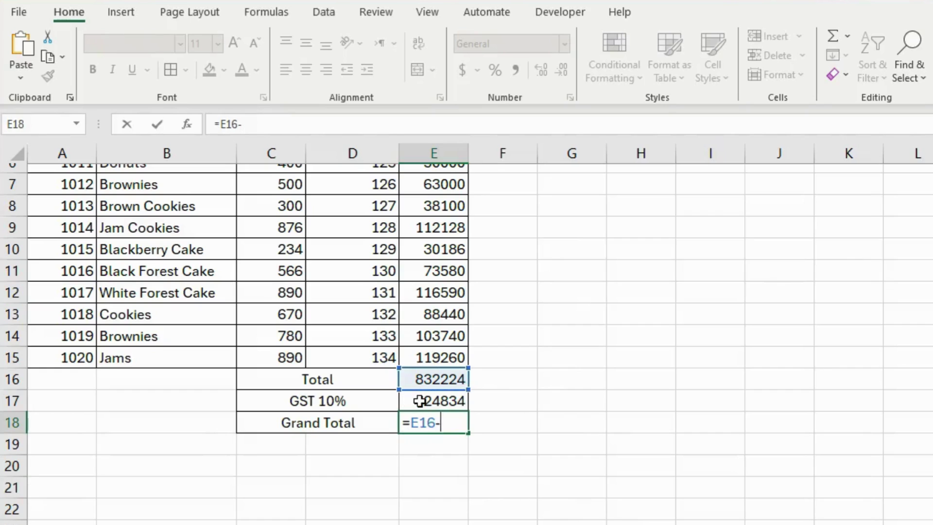
left_click(420, 401)
key("Return")
key("Return")
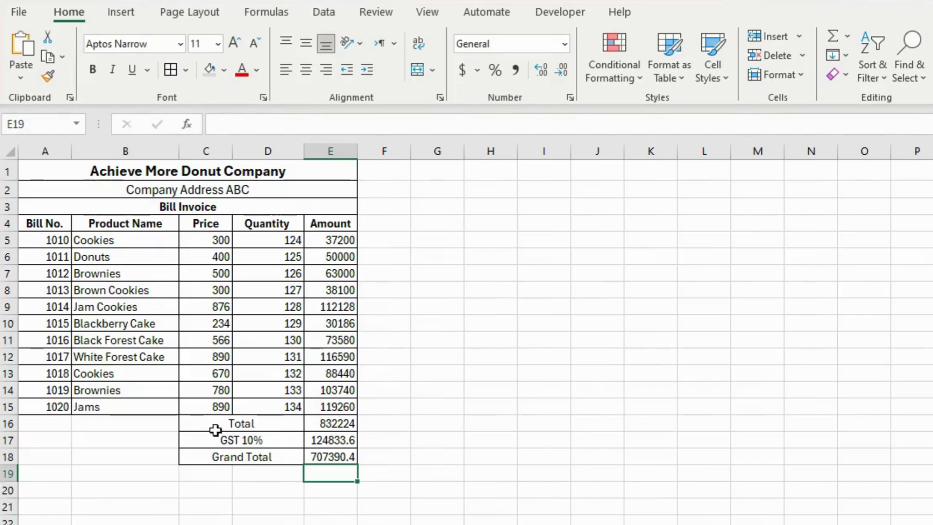
- Bold the labels in C16:D18 (Total, GST 10%, Grand Total) and fill header row A4:E4 light blue
left_click_drag(218, 423, 221, 455)
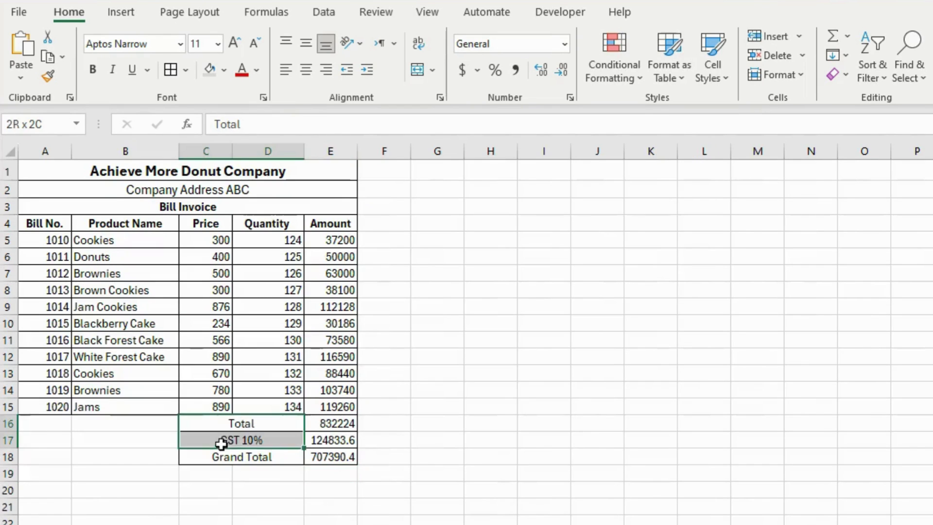
left_click(93, 69)
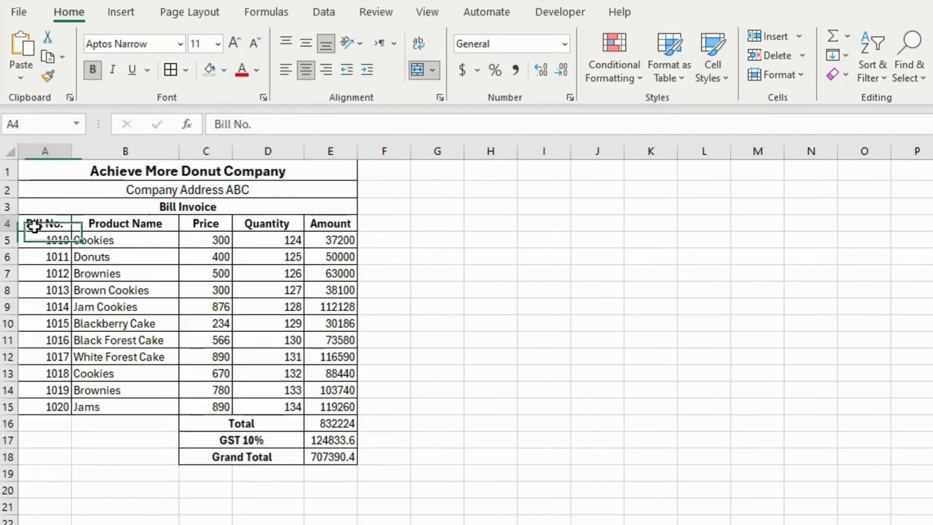
left_click_drag(30, 222, 329, 223)
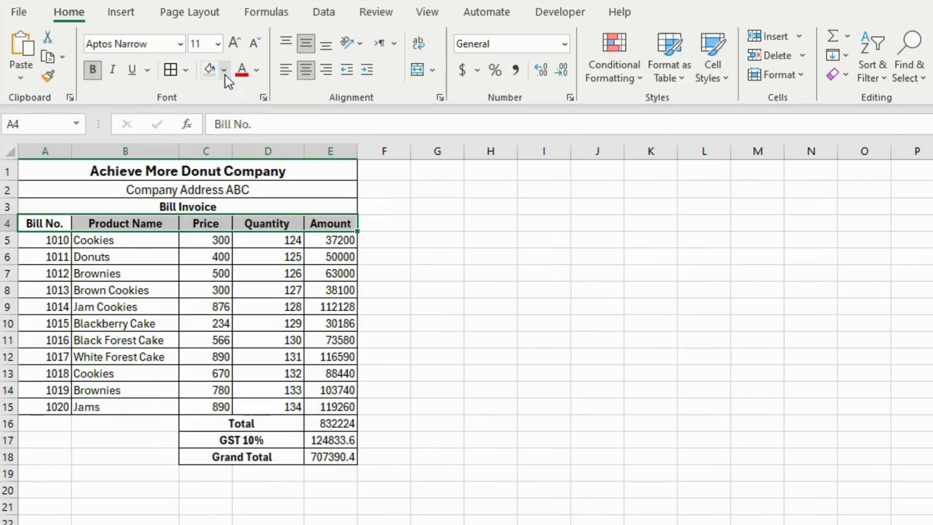
left_click(210, 69)
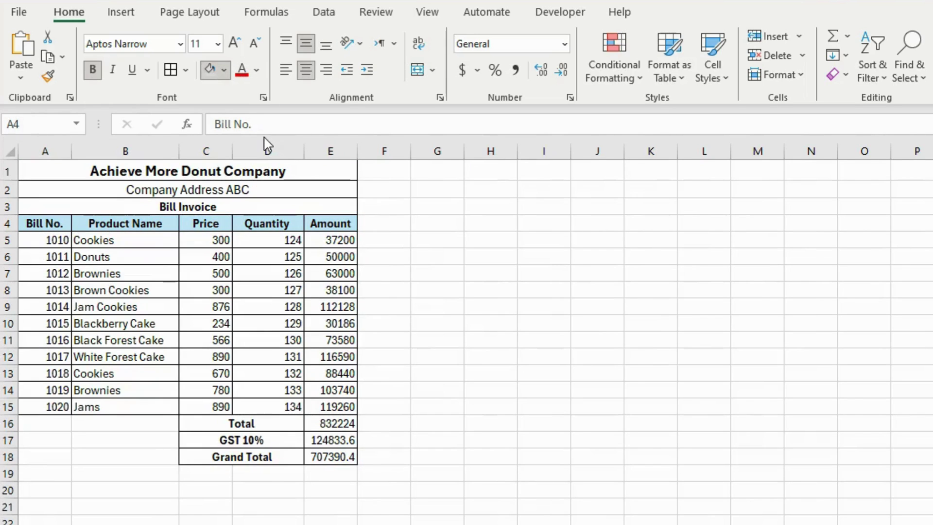
left_click(268, 290)
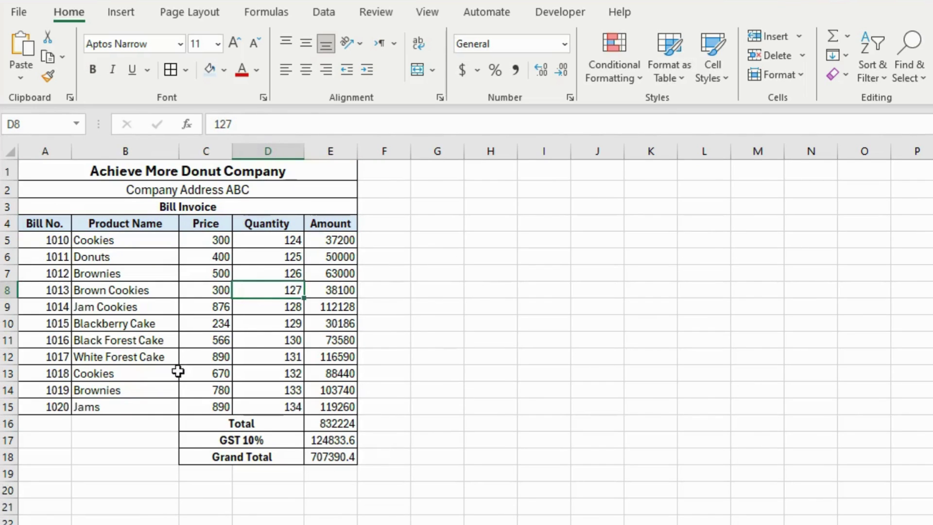
left_click(140, 323)
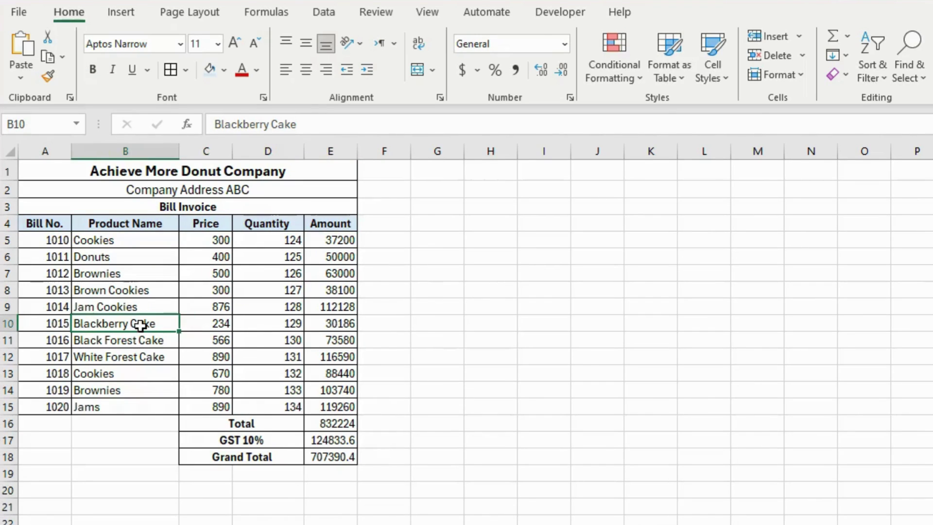
key("ctrl+p")
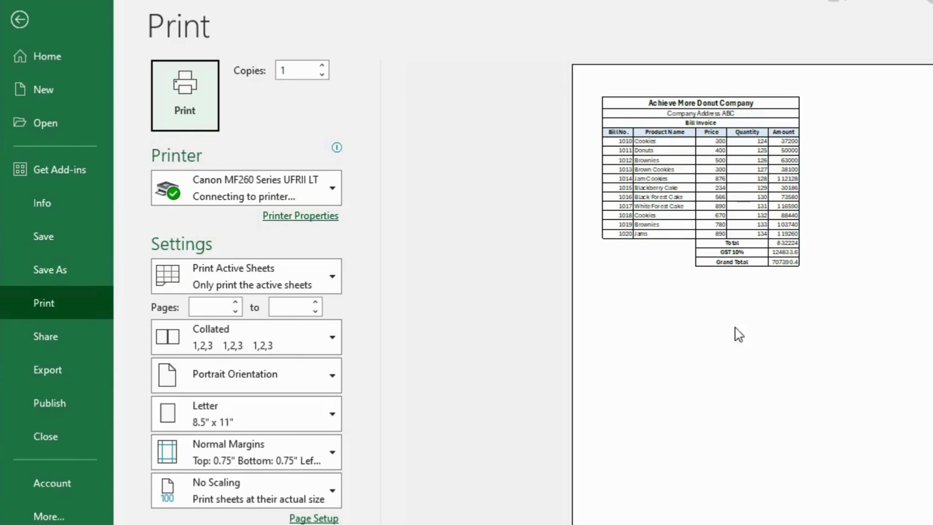
left_click(20, 20)
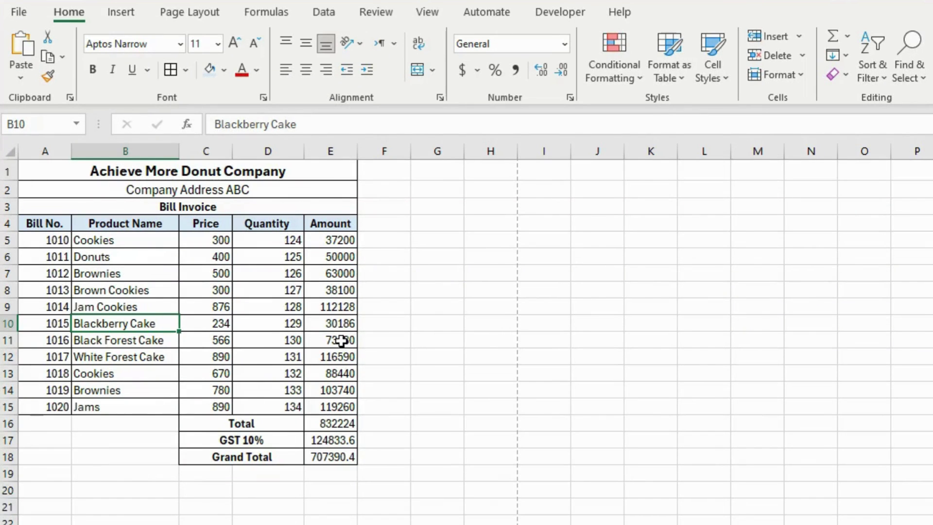